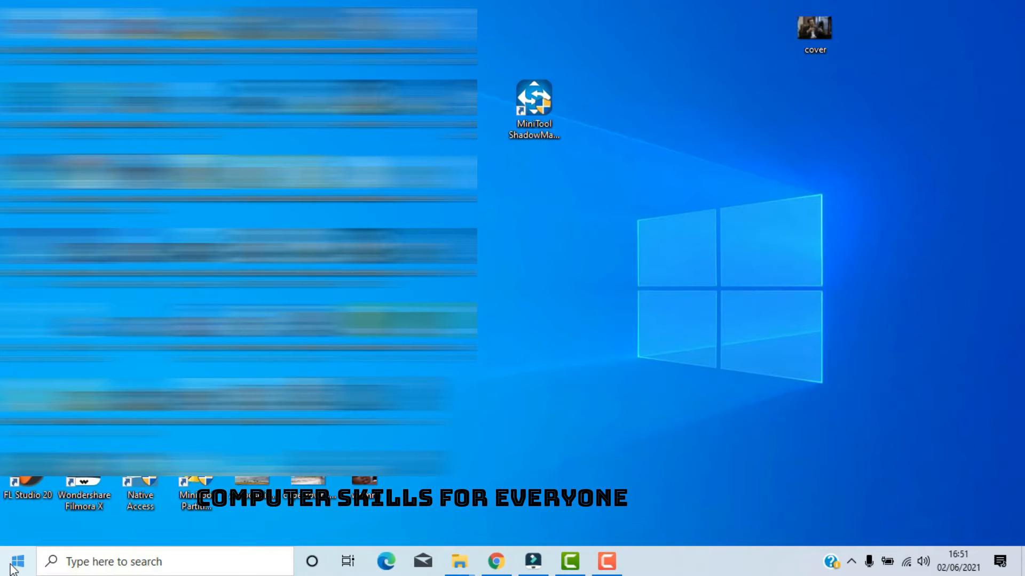
- Start Word, accept the Microsoft Office license agreement and dismiss the privacy notice
click(16, 562)
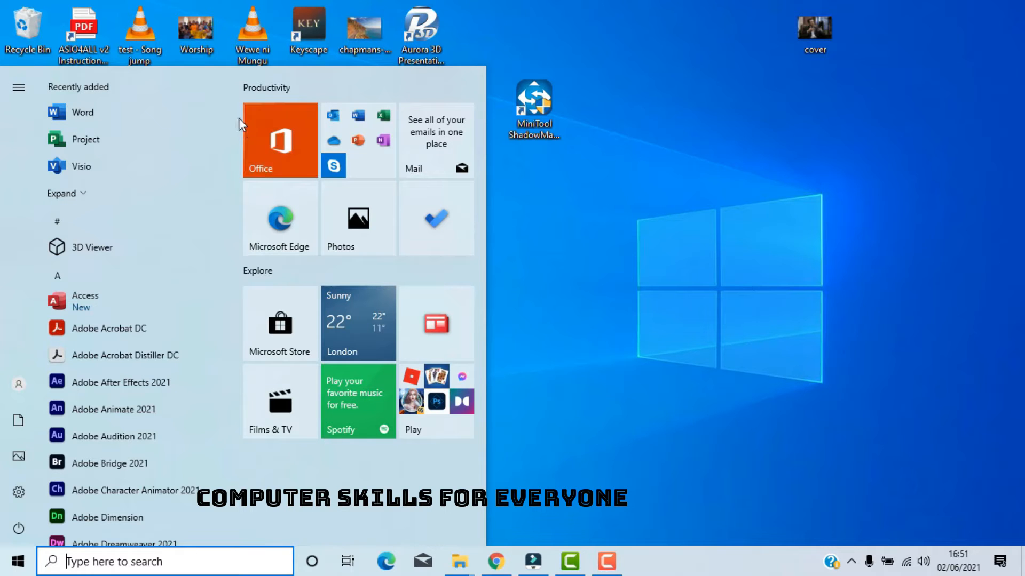
drag(238, 102, 221, 488)
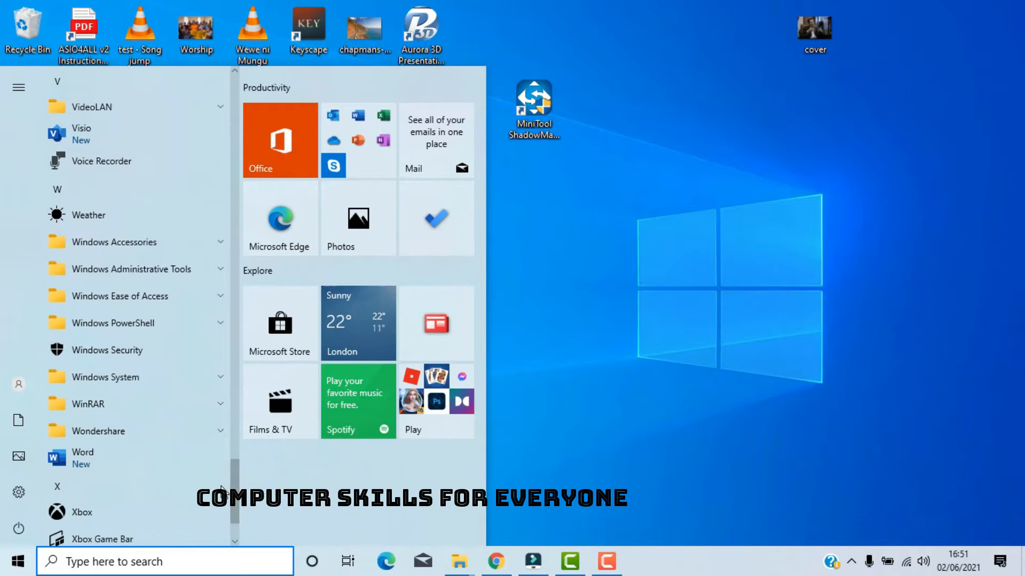
click(91, 456)
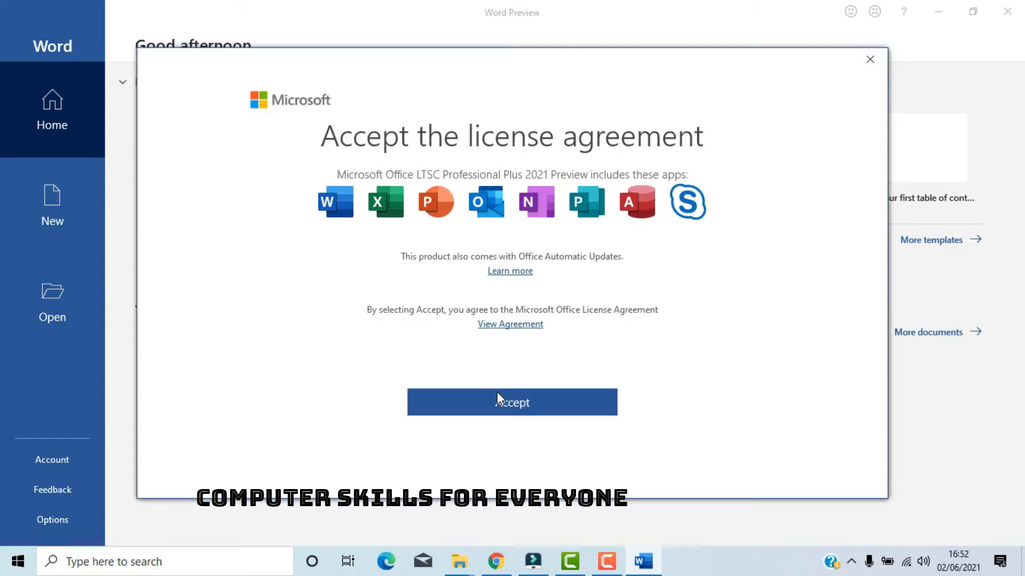
click(513, 417)
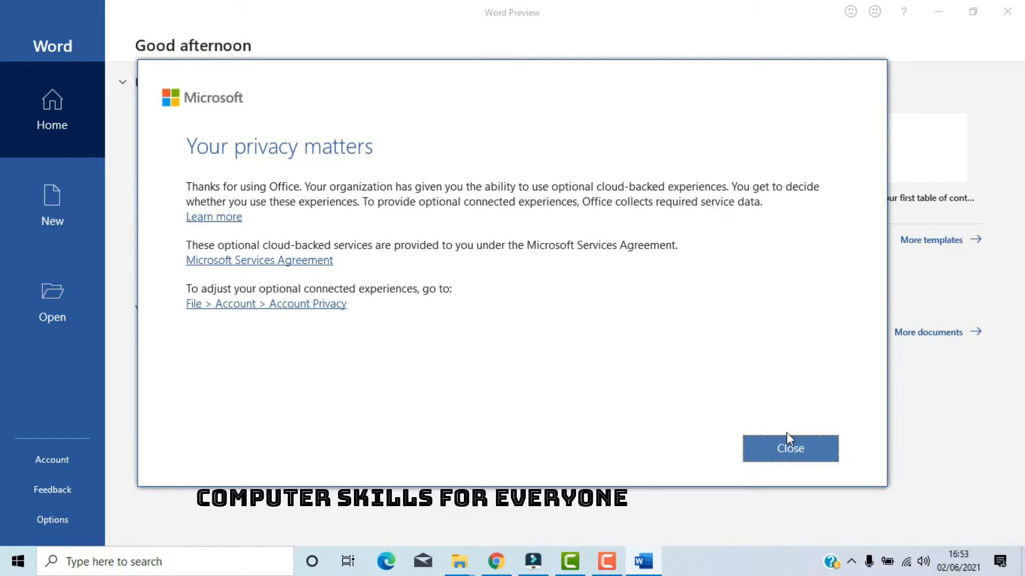
click(783, 460)
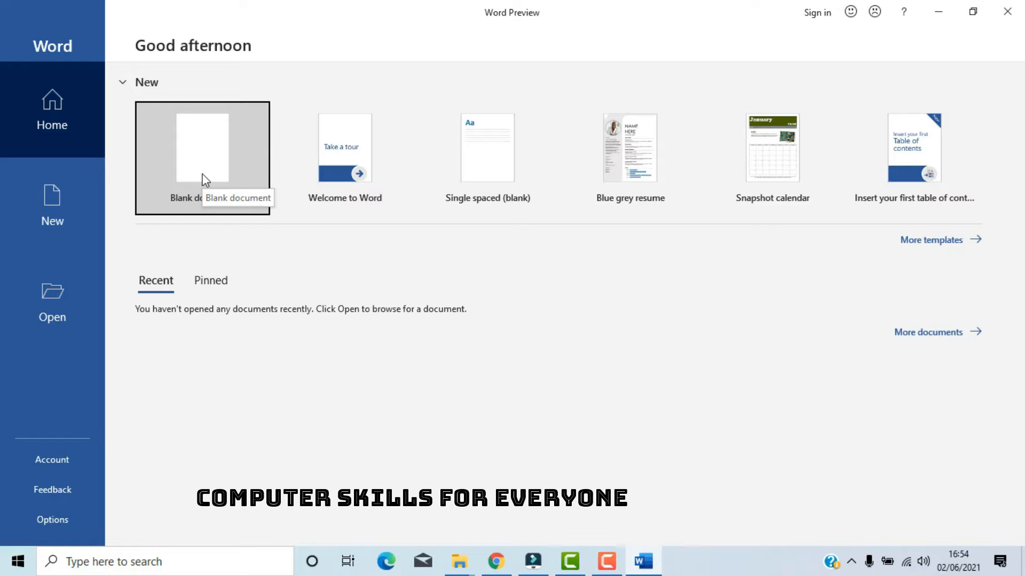
- Create a new blank document from the start page
click(206, 180)
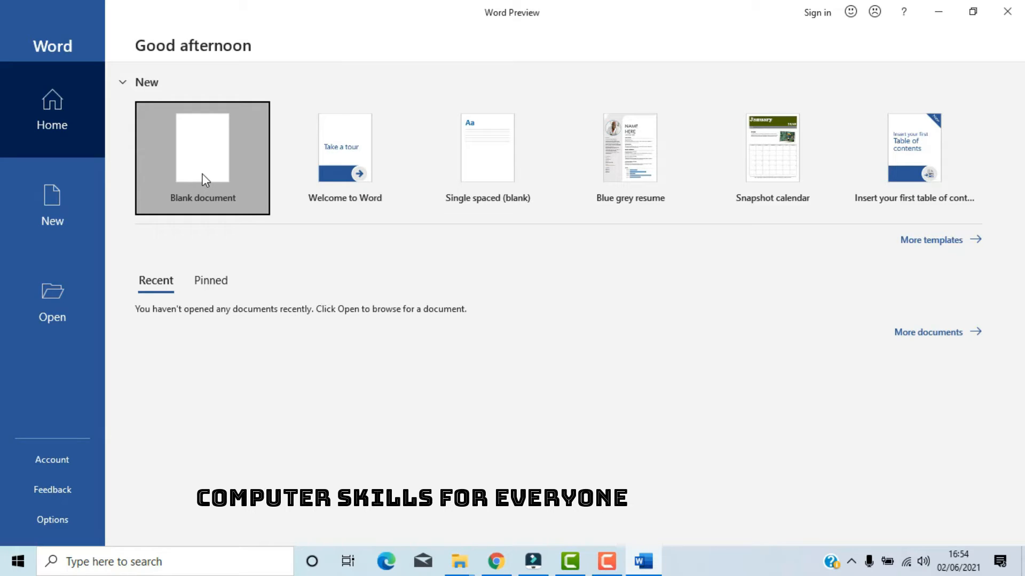
click(205, 180)
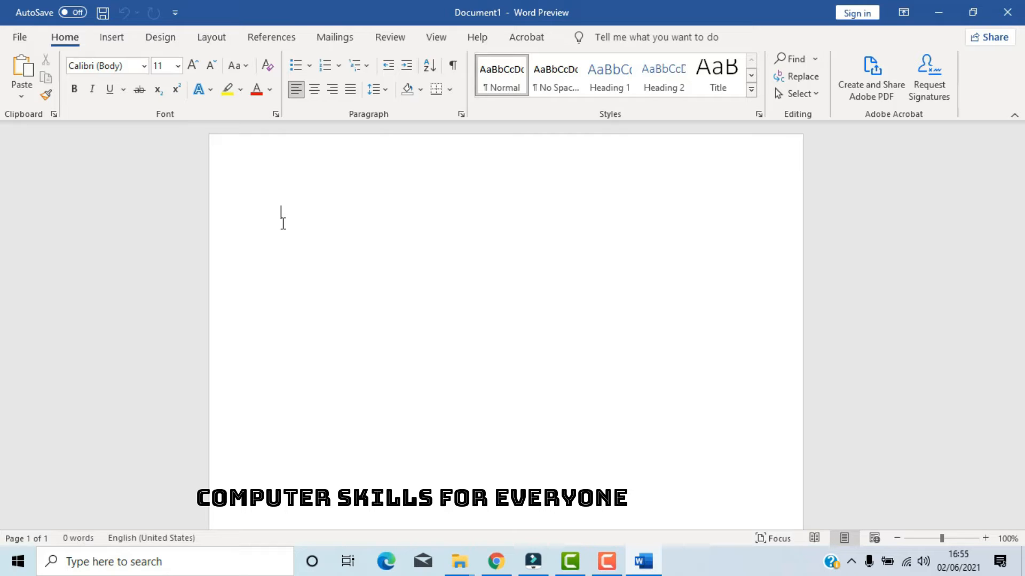
click(21, 38)
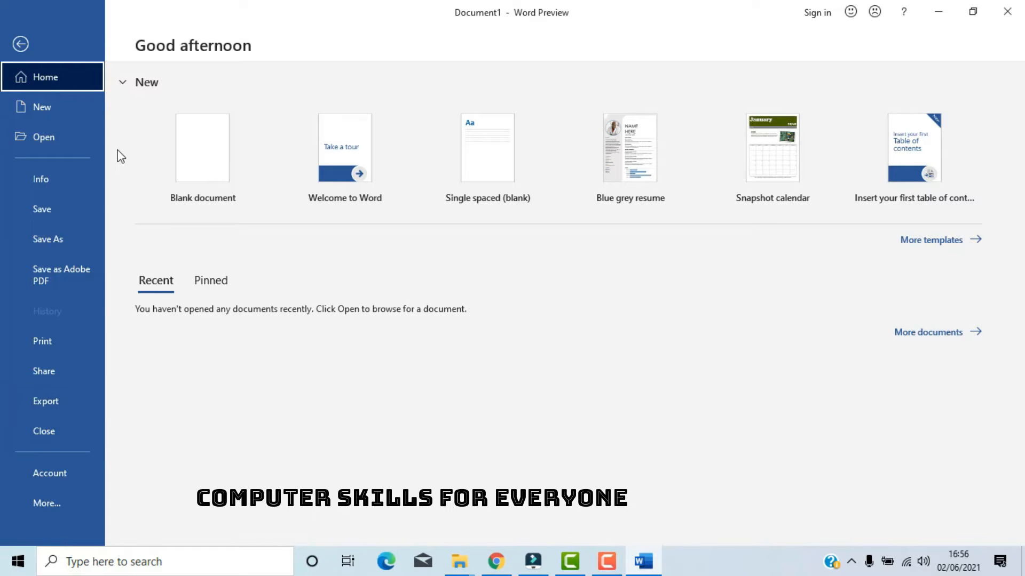
click(22, 46)
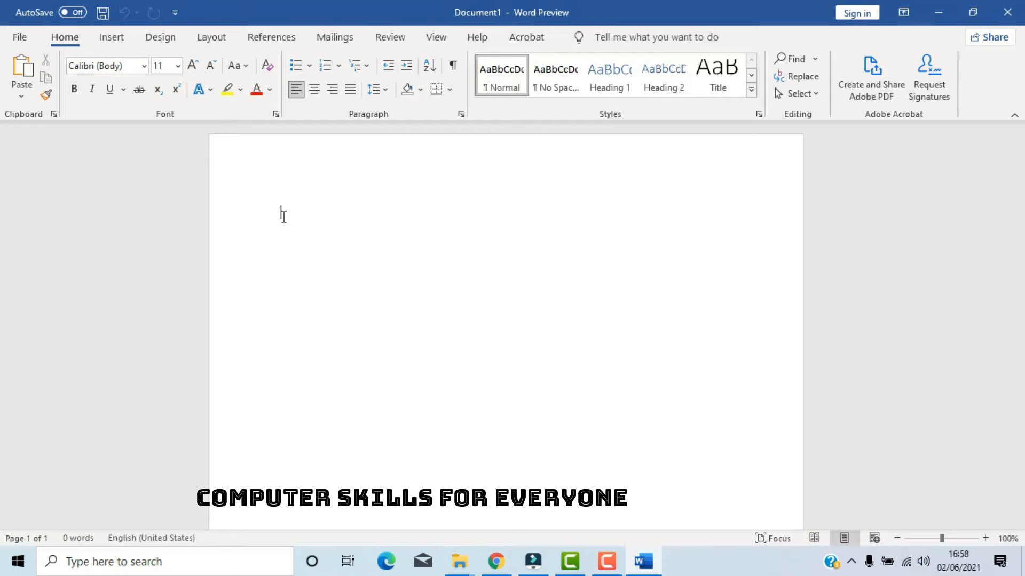
- Write a sentence in the blank document that reads "My name is" followed by the person's name
text(My)
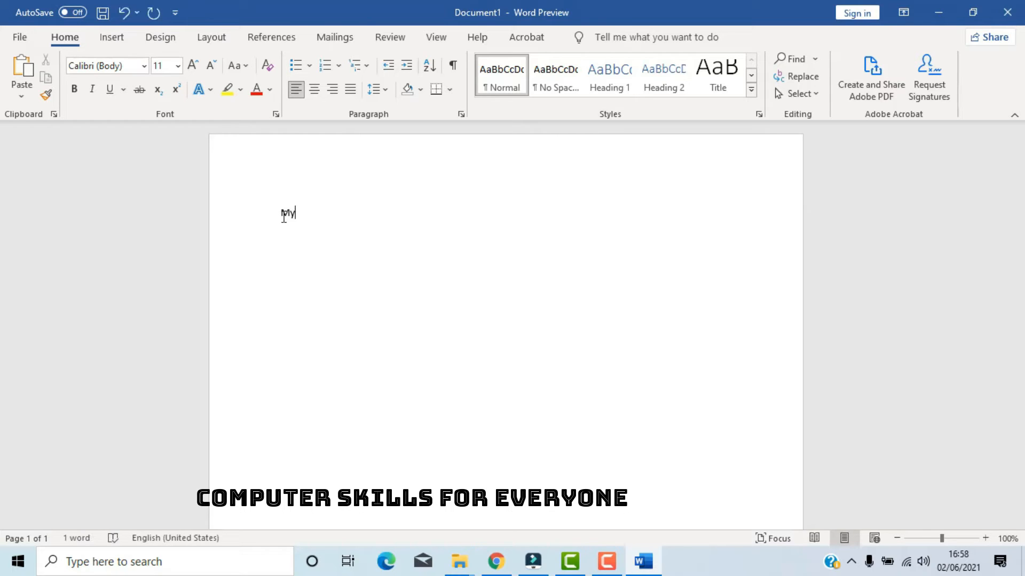
text( m)
key(BackSpace)
text(name is Doe)
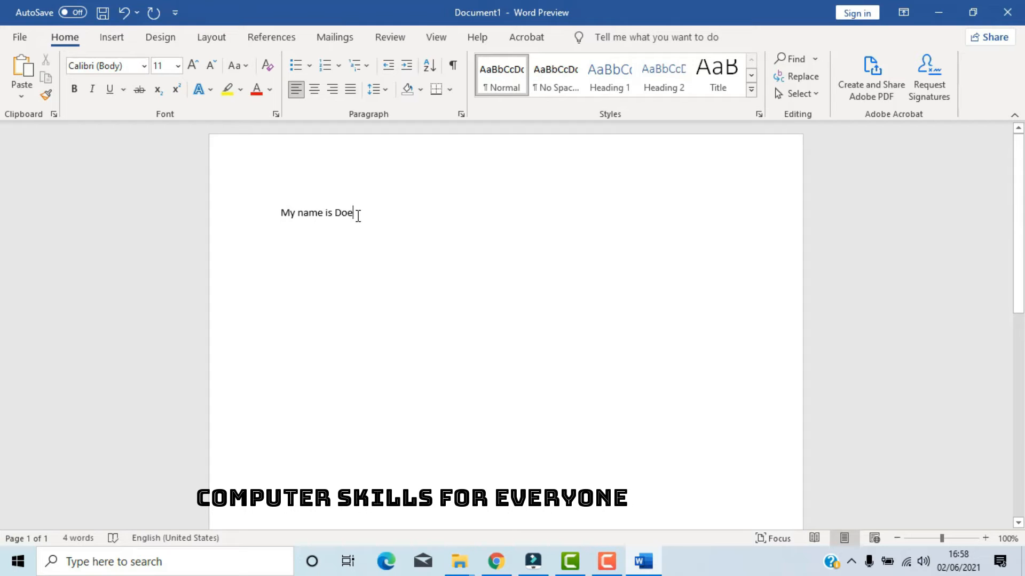
- Make the person's name at the end of the sentence bold
drag(358, 215, 257, 213)
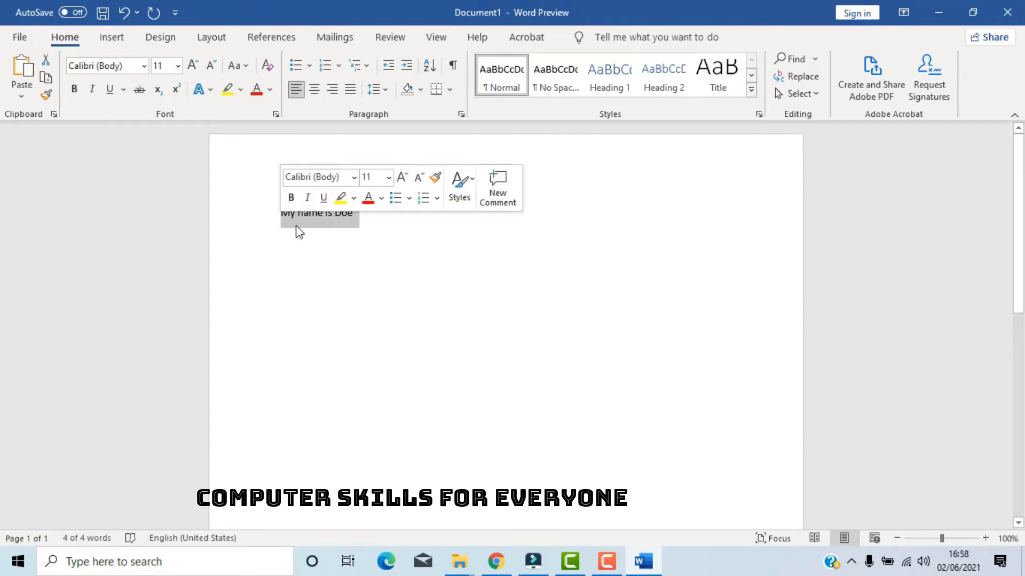
click(322, 212)
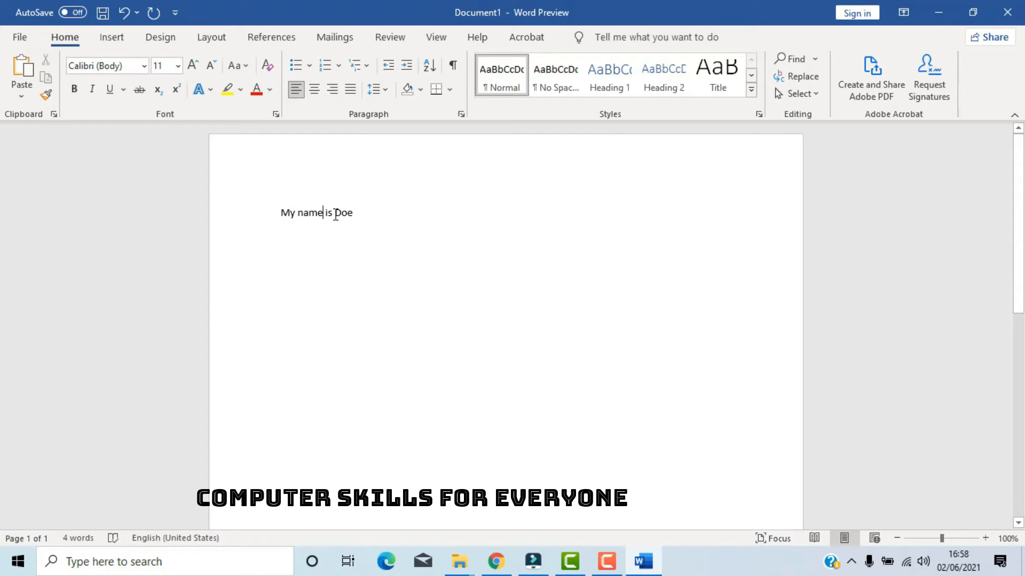
click(335, 215)
drag(336, 215, 354, 215)
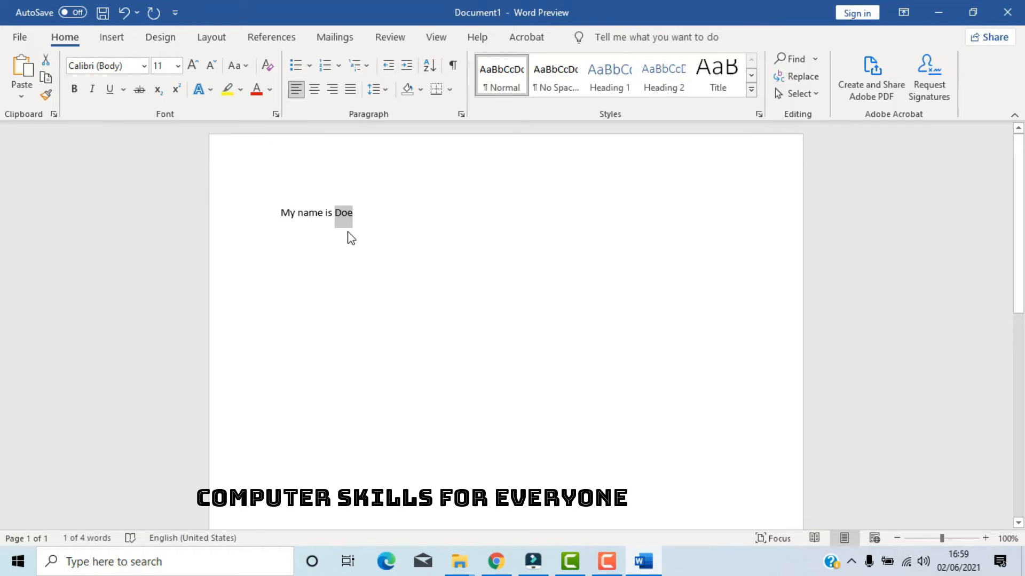
click(74, 90)
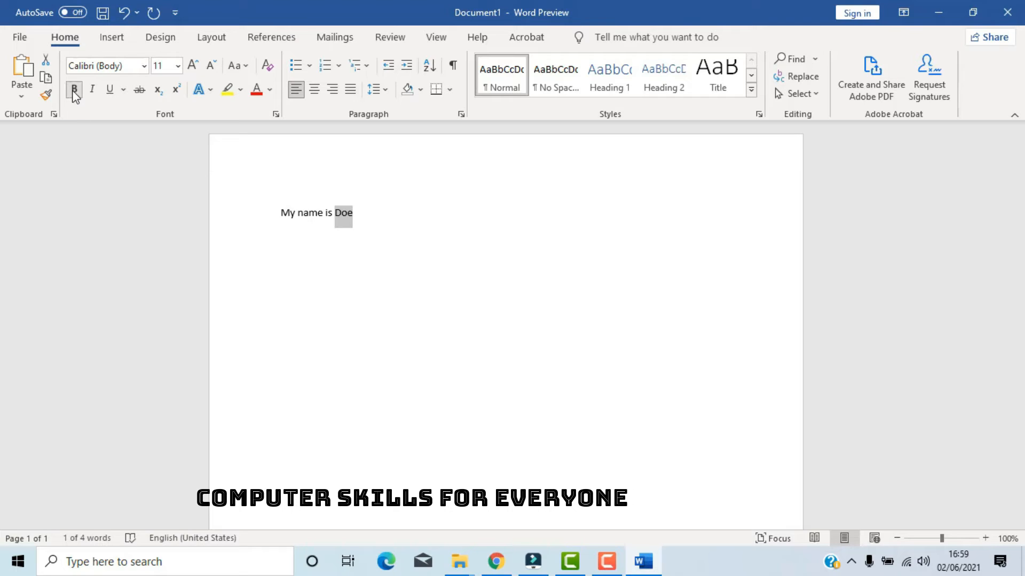
click(74, 91)
click(75, 91)
click(75, 90)
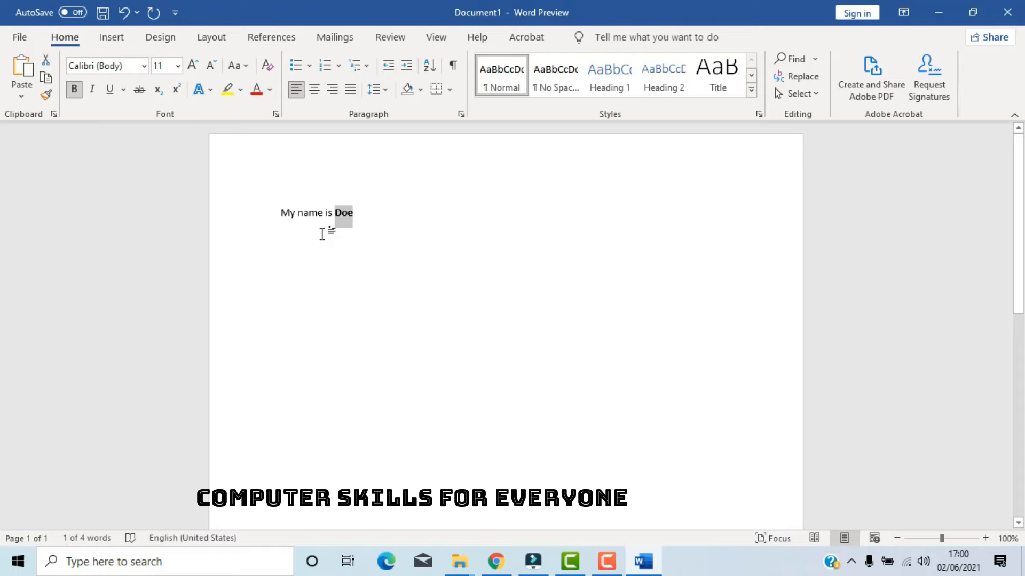
- Format the word "My" at the start of the sentence with a red font colour and italics
click(295, 212)
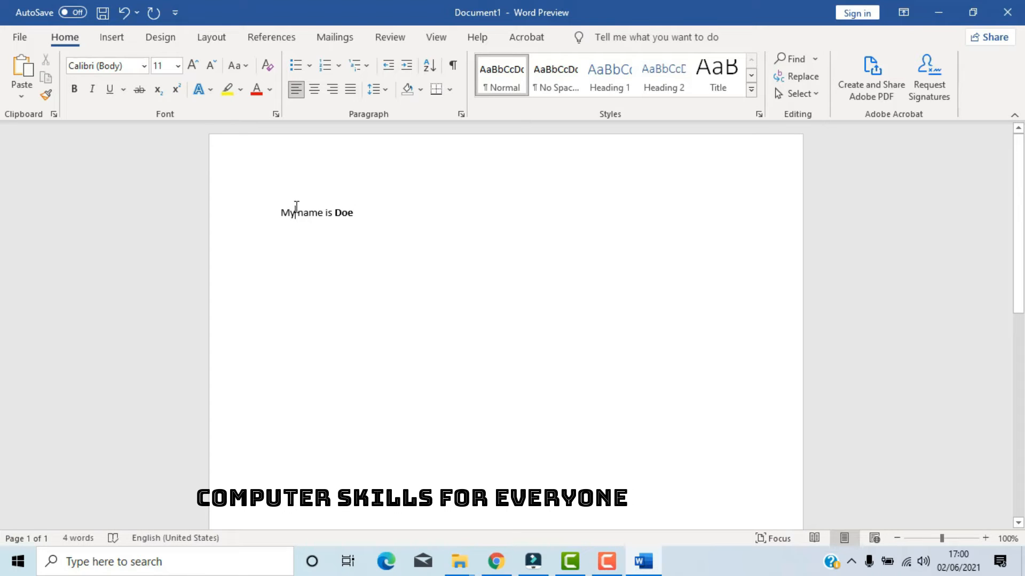
drag(296, 212, 269, 219)
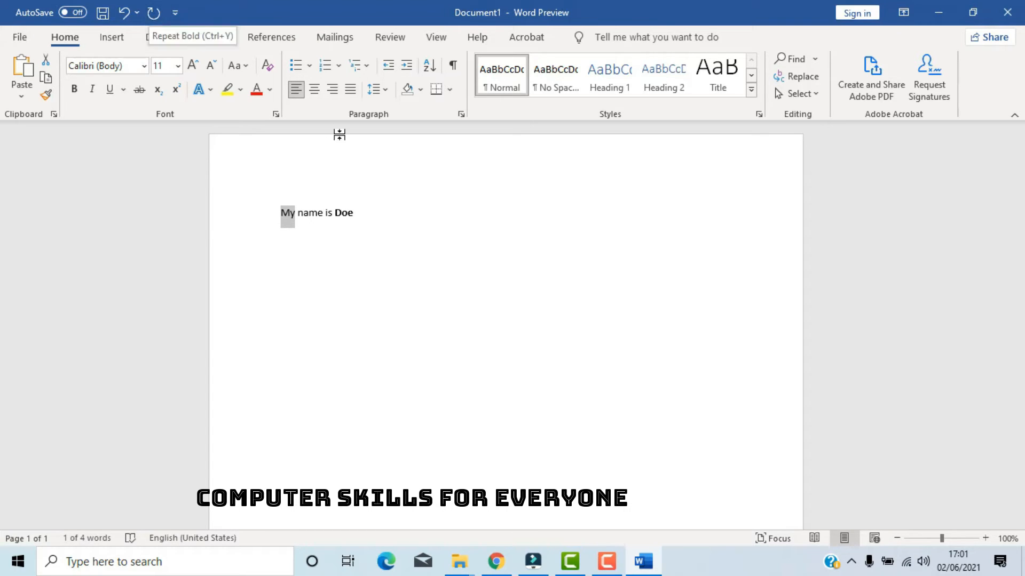
click(270, 91)
click(270, 91)
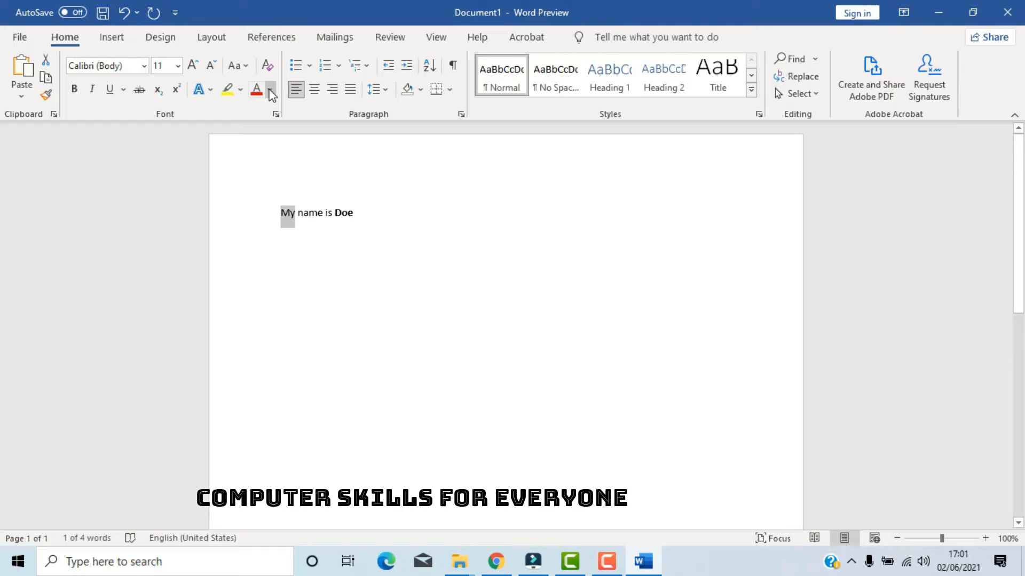
click(270, 92)
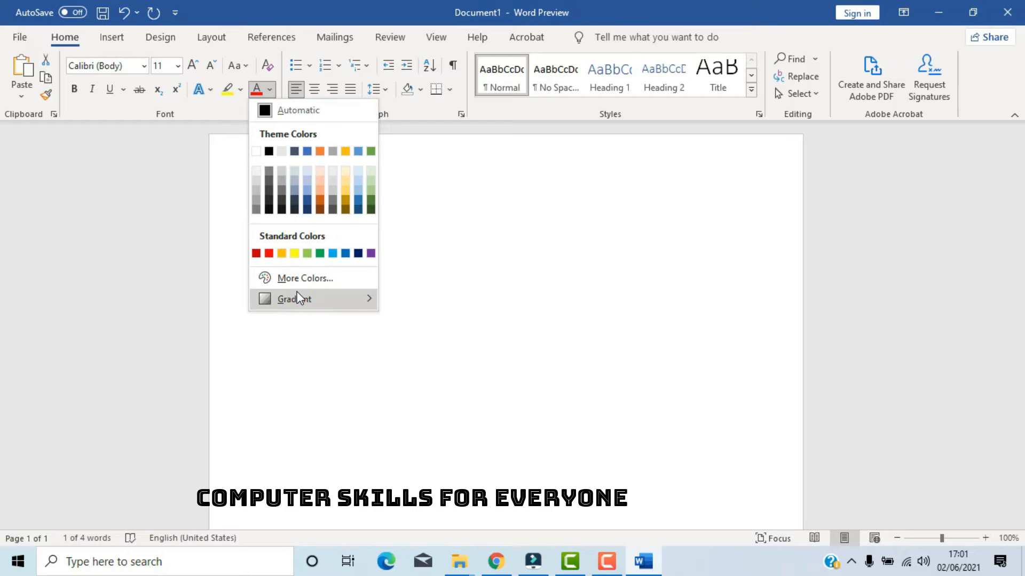
click(270, 254)
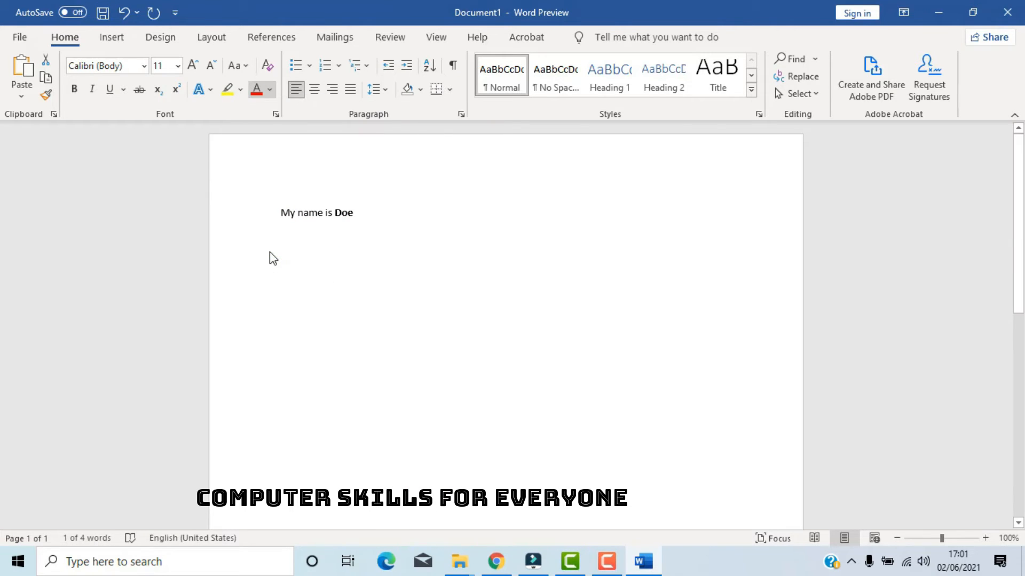
drag(280, 213, 295, 213)
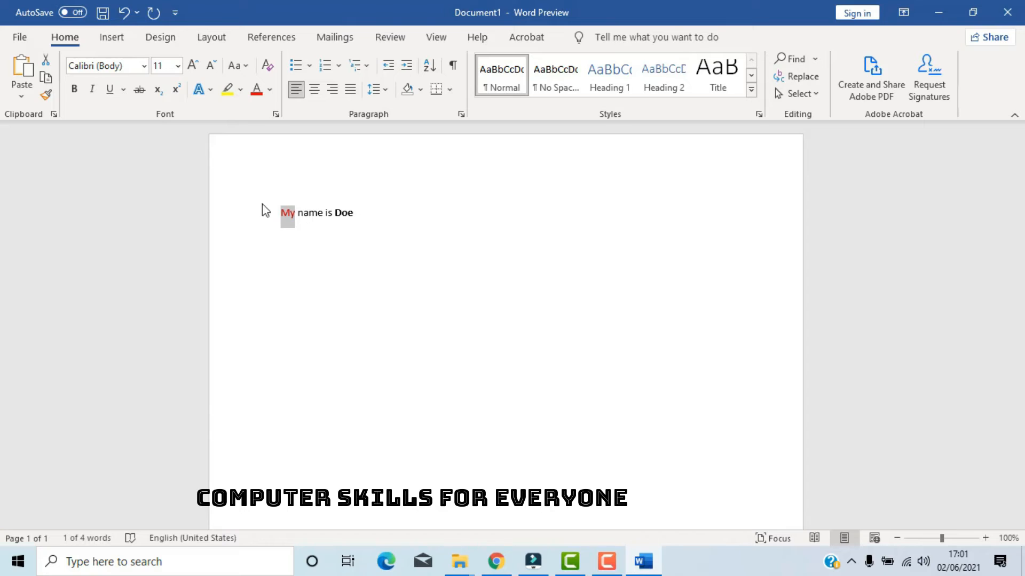
click(94, 97)
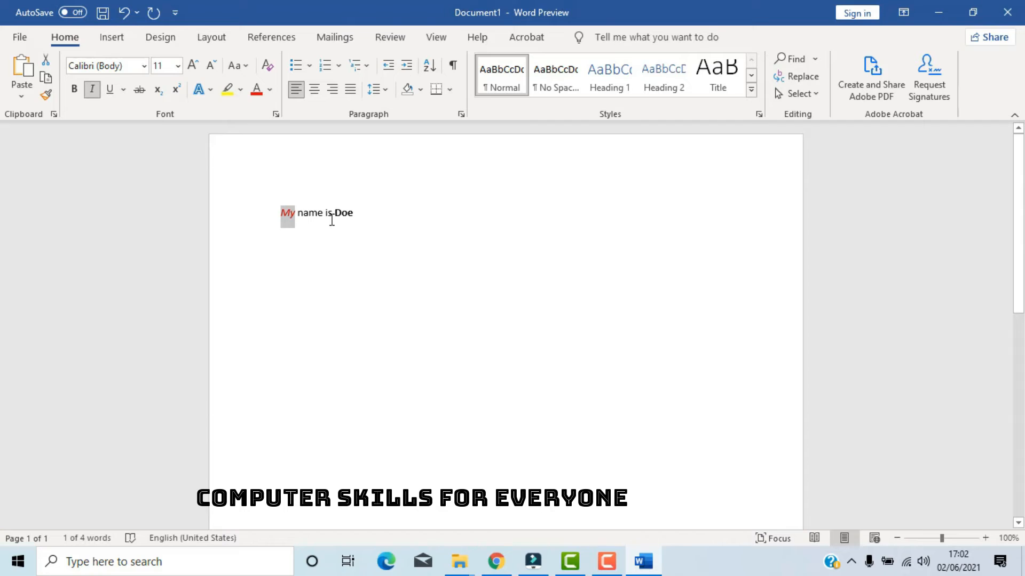
- Apply a double underline to the word "name" in the sentence
click(318, 213)
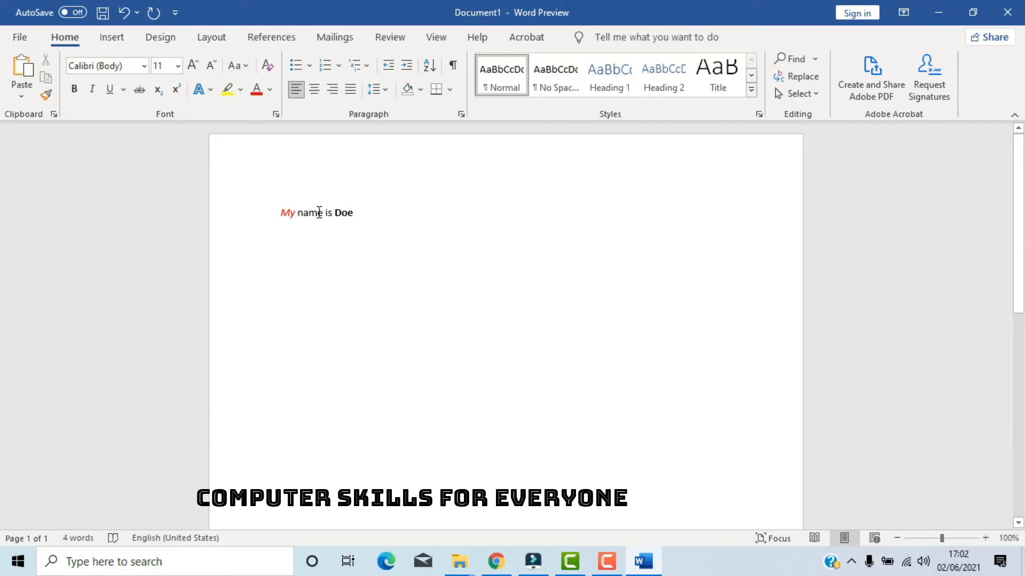
click(331, 213)
double_click(300, 213)
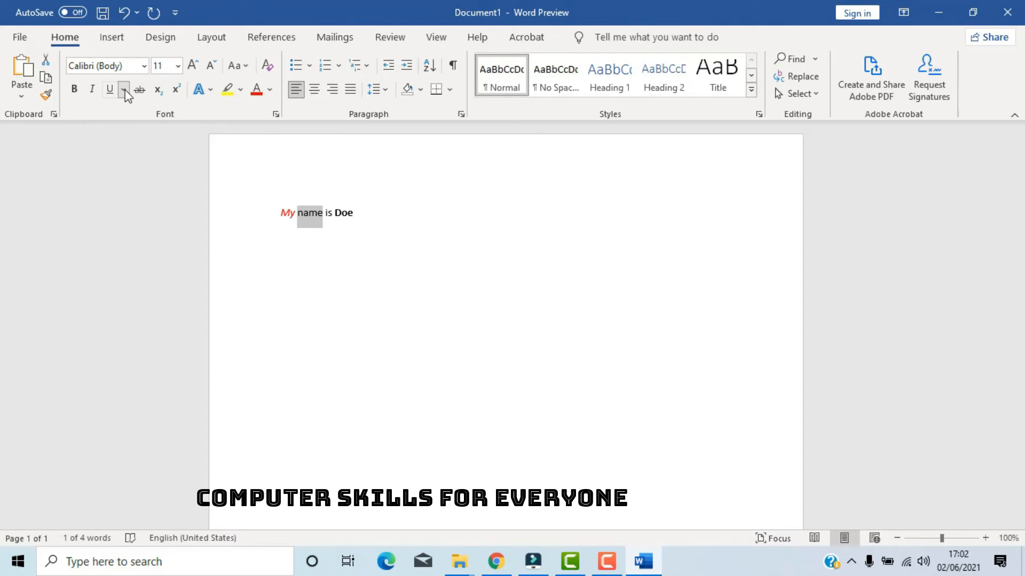
click(124, 90)
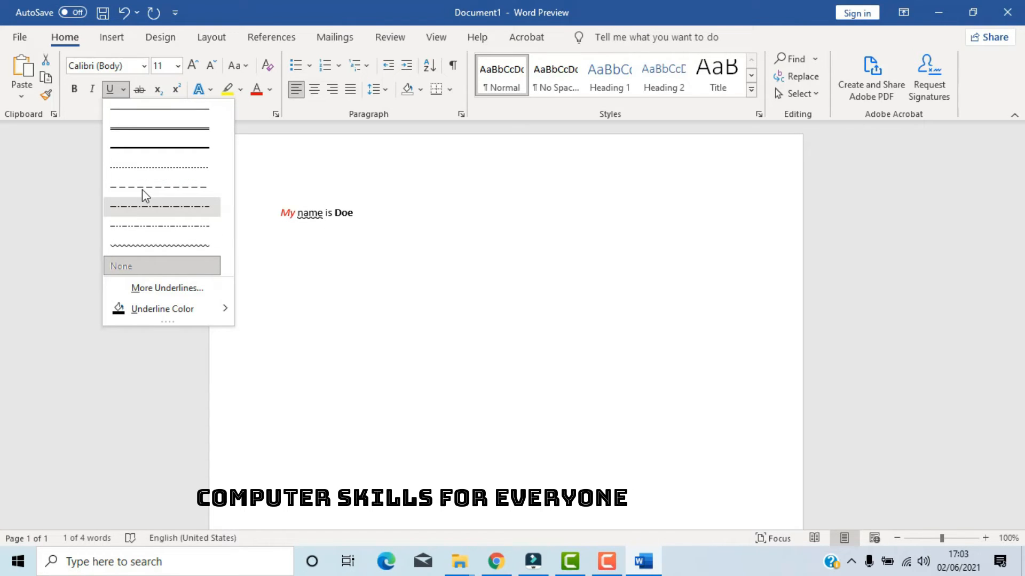
click(142, 129)
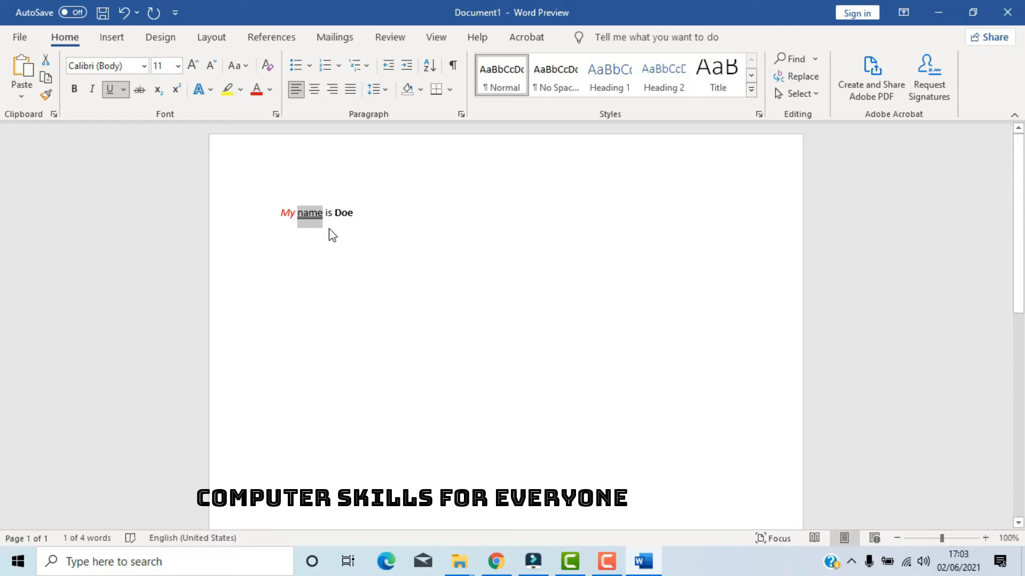
- Remove the bold from the person's name at the end of the sentence and apply strikethrough to it
click(328, 214)
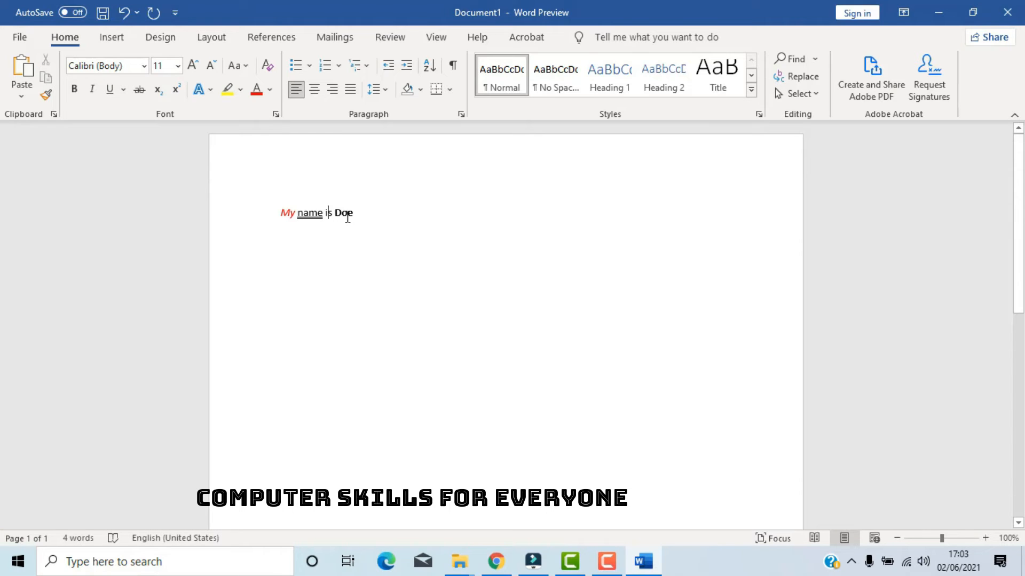
click(363, 212)
double_click(335, 212)
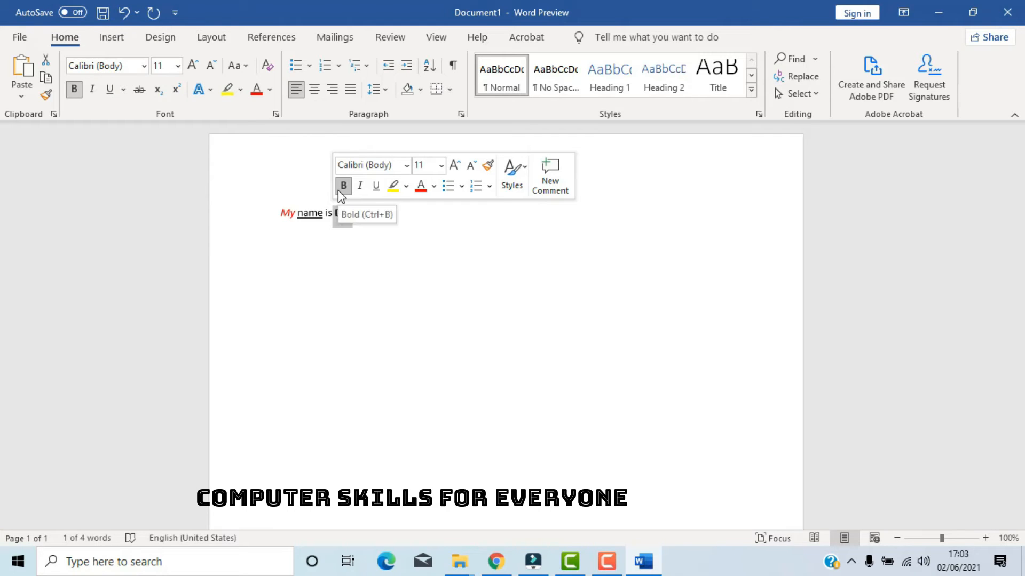
click(338, 190)
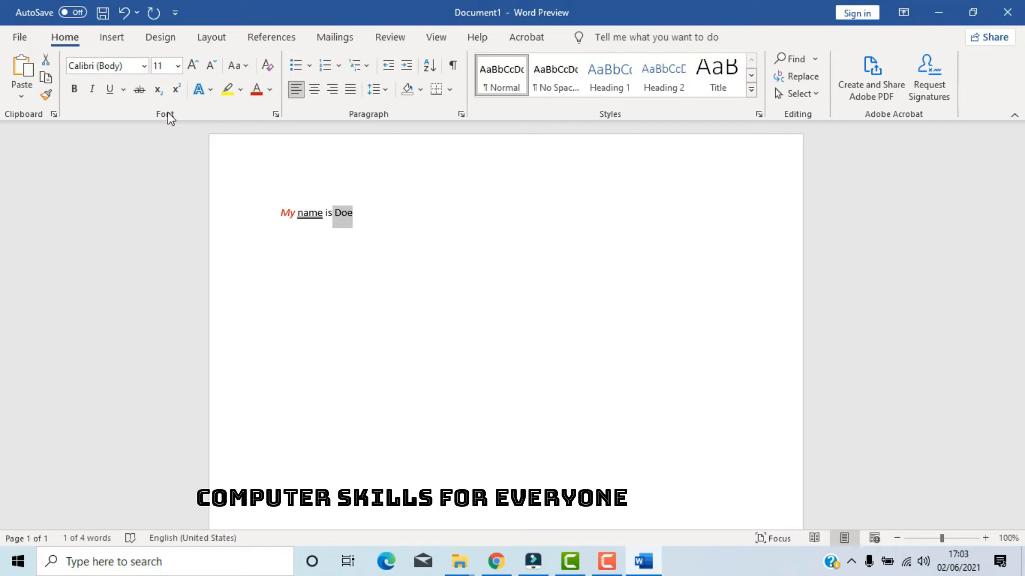
click(139, 90)
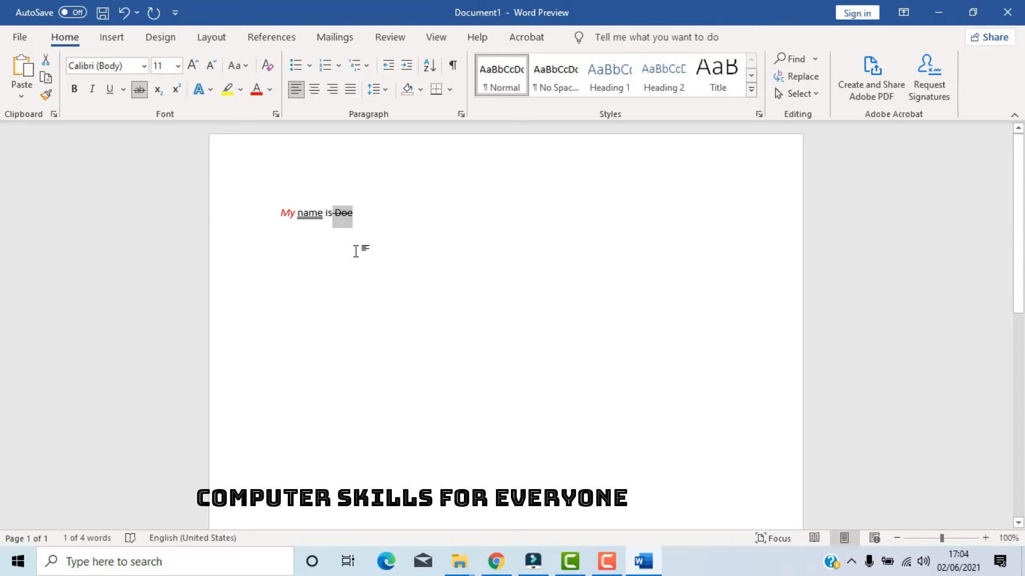
- Add the line "I am hungry" below the first sentence, leaving an empty line between them
click(368, 221)
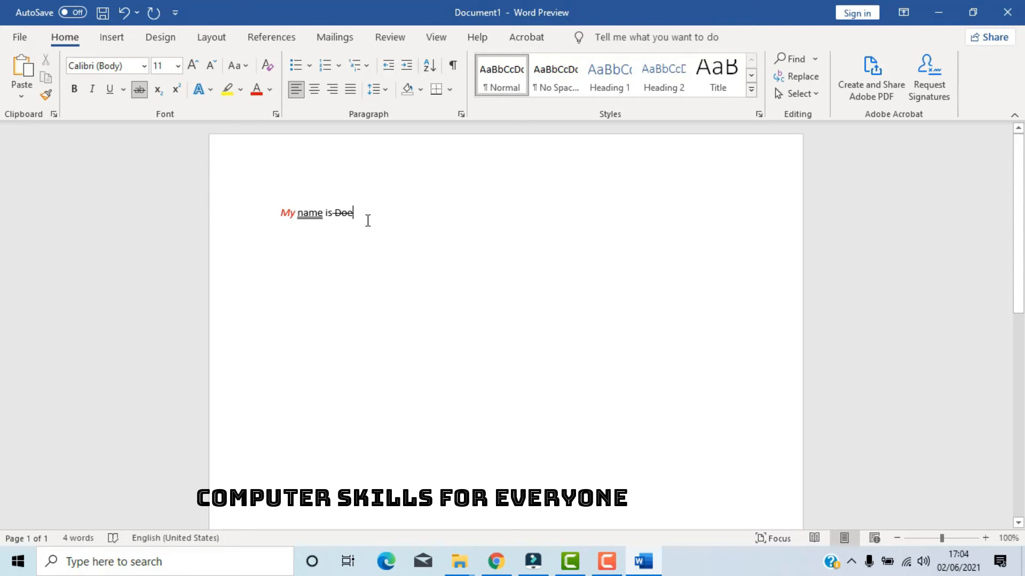
key(Return)
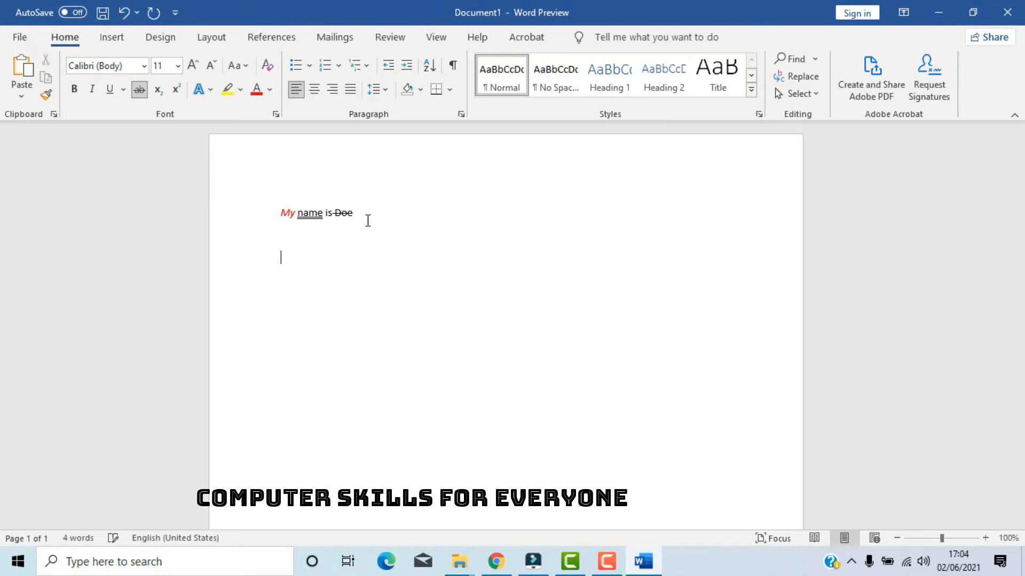
text(I am hungry)
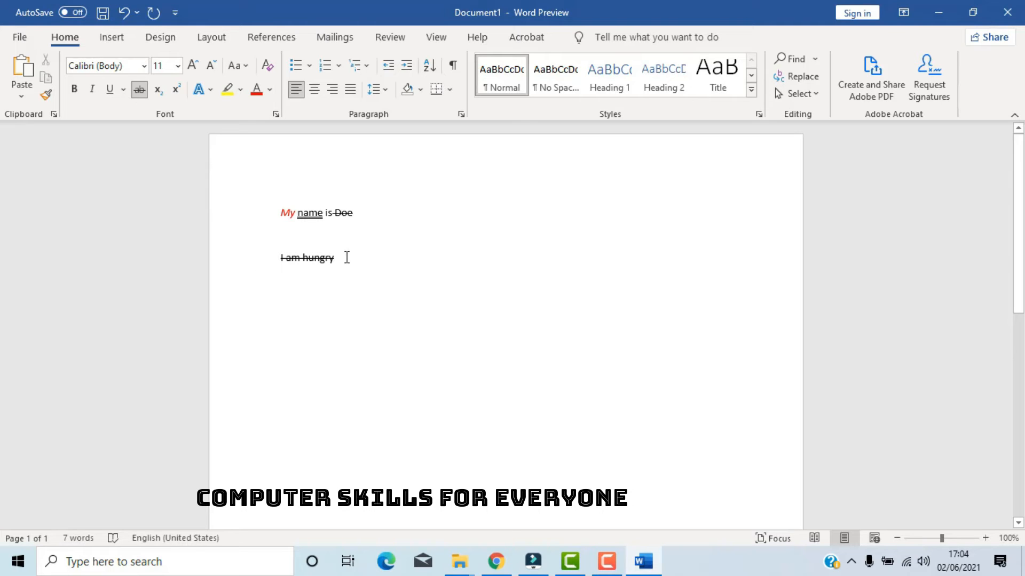
- Remove the strikethrough from the line "I am hungry" and highlight the line in blue
click(265, 261)
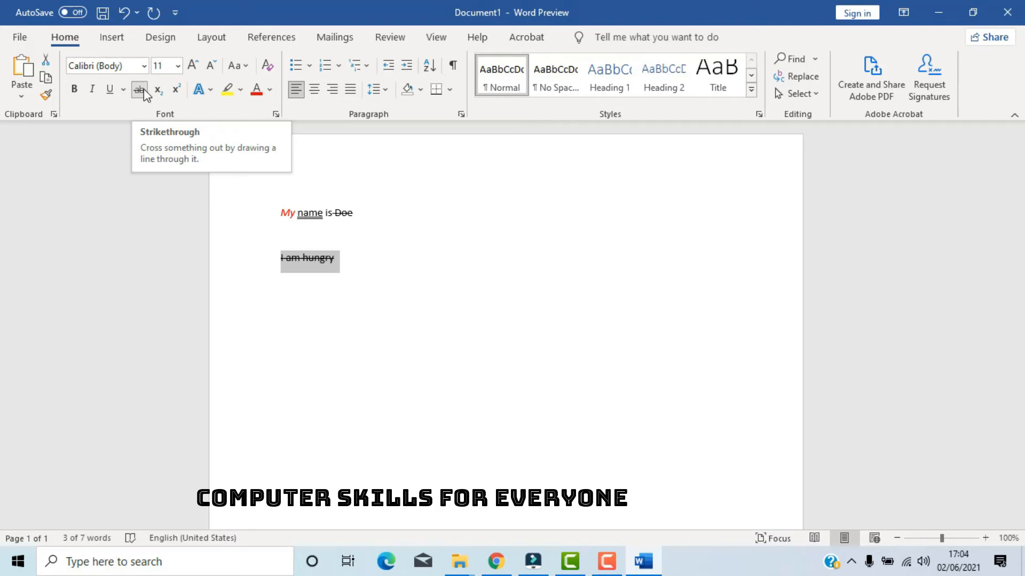
click(140, 89)
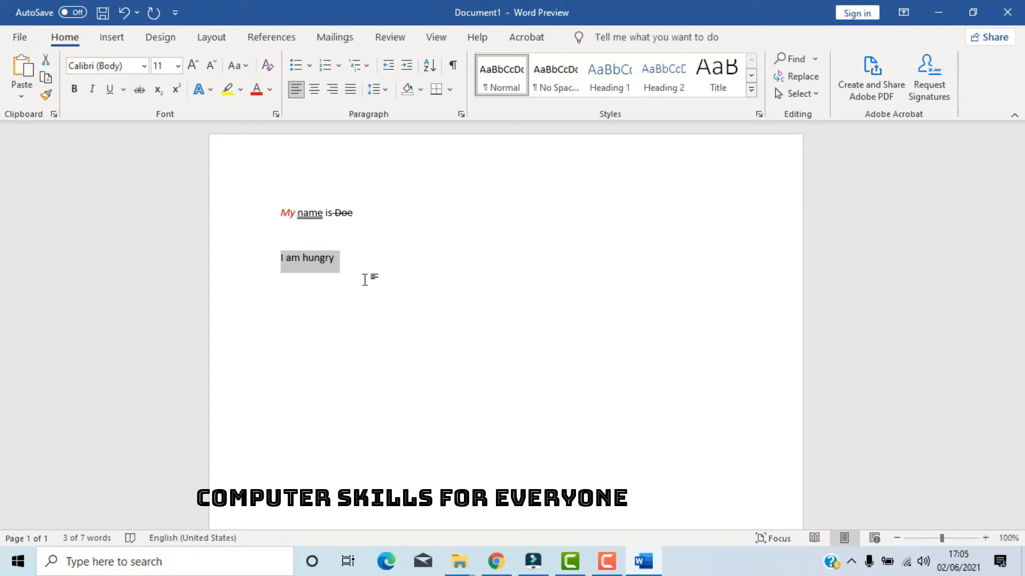
click(241, 89)
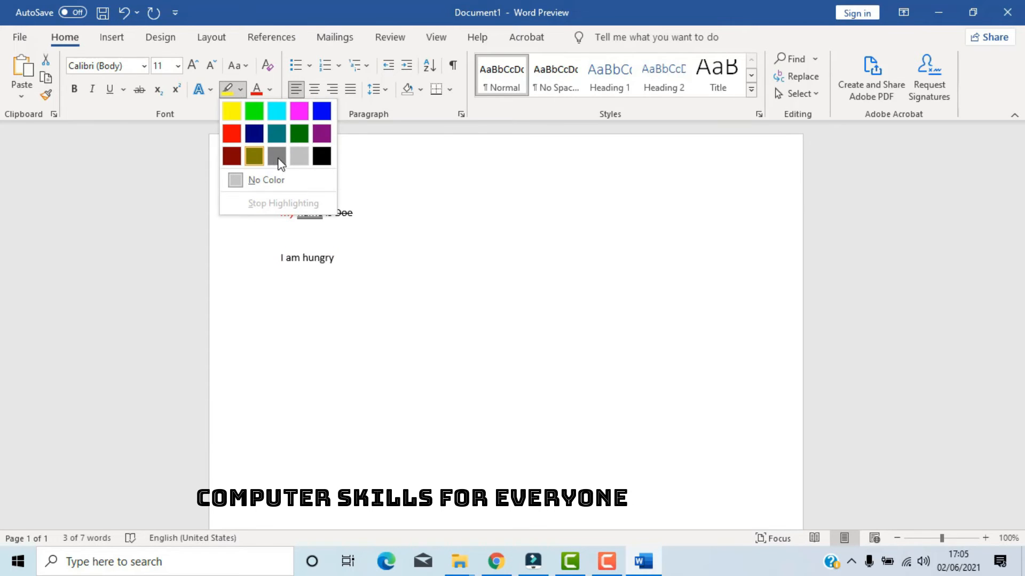
click(319, 114)
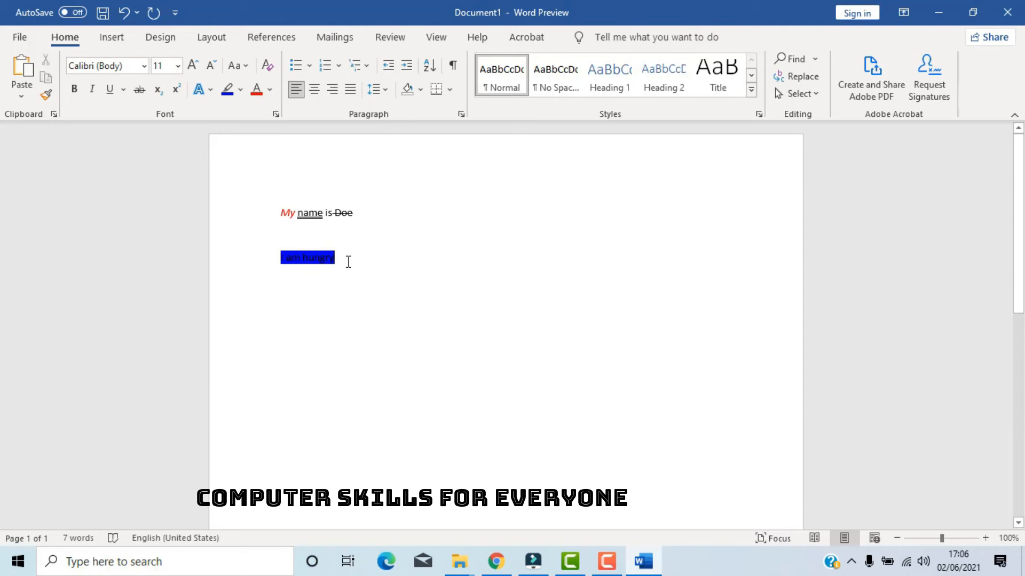
key(Return)
- Enlarge the text of the whole first sentence to font size 18
drag(362, 209, 274, 215)
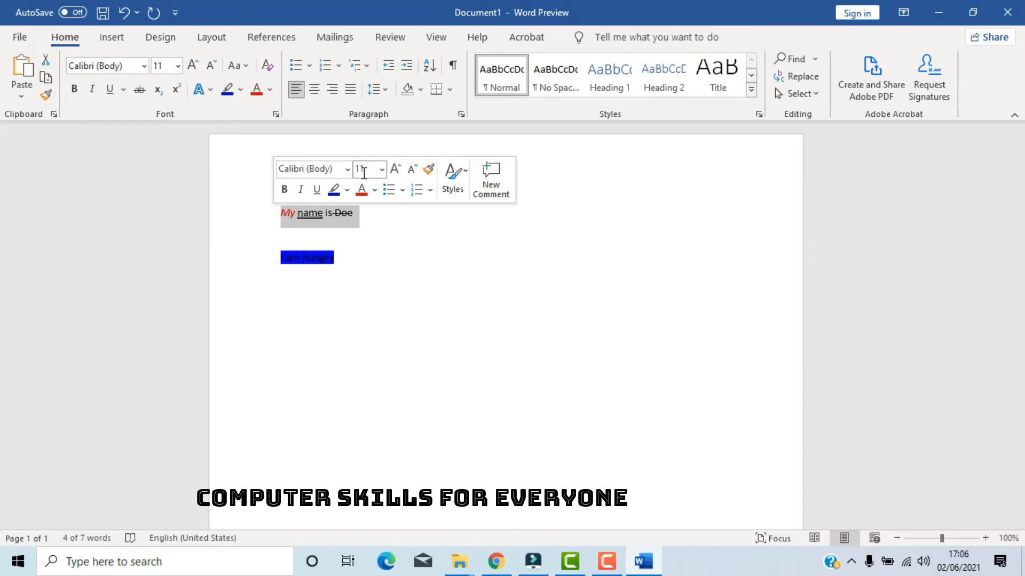
click(395, 171)
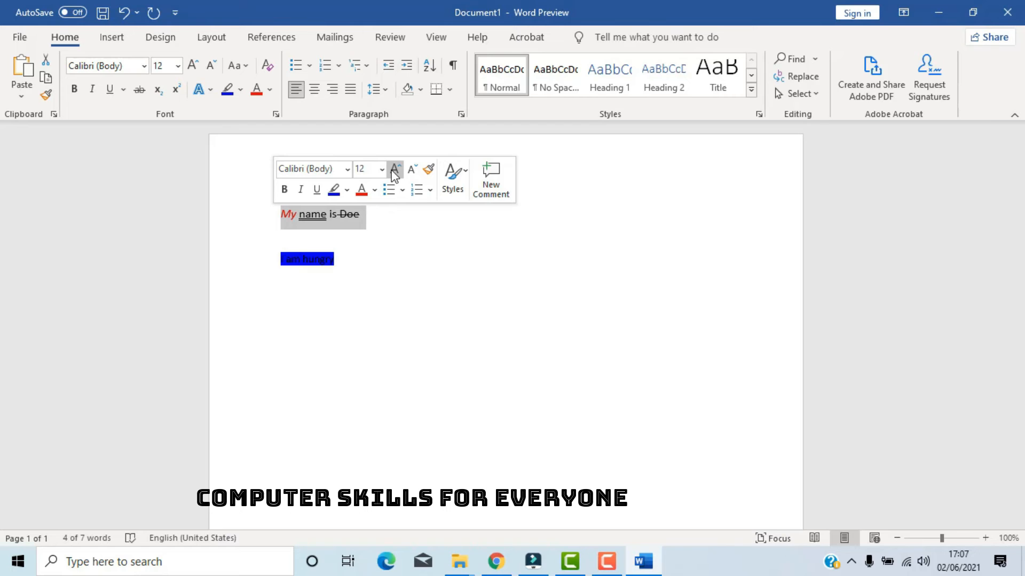
click(395, 170)
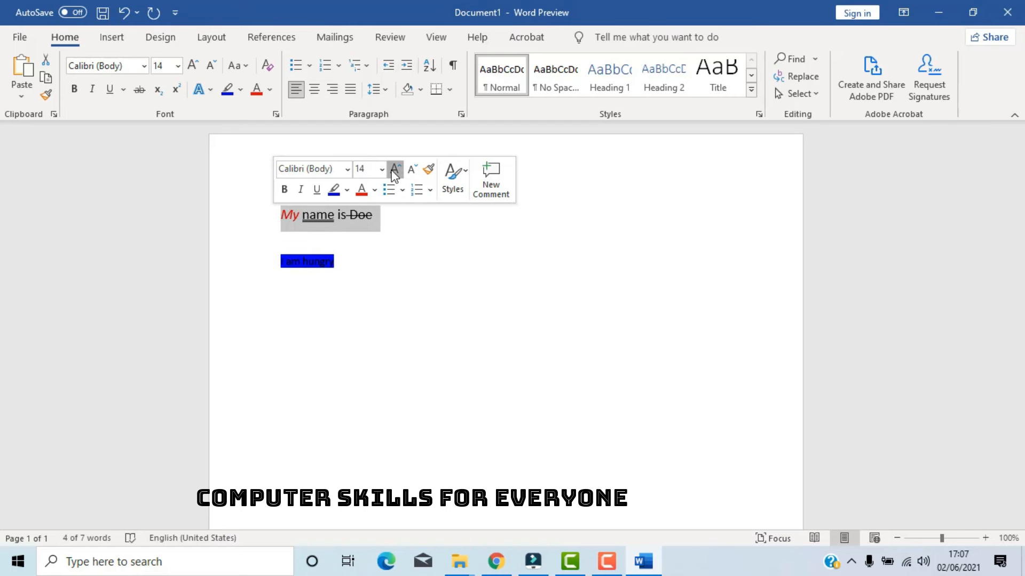
click(395, 171)
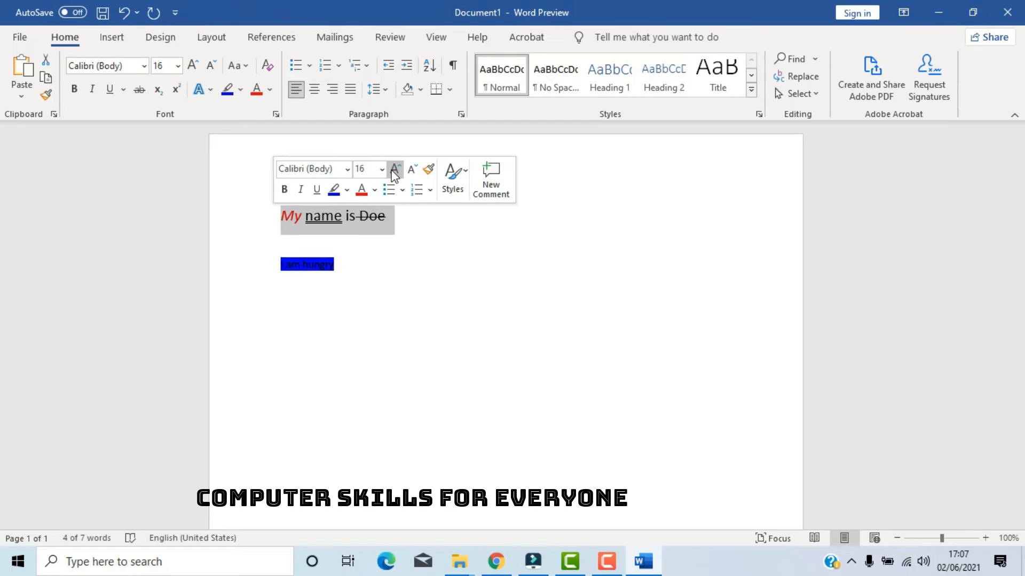
click(394, 171)
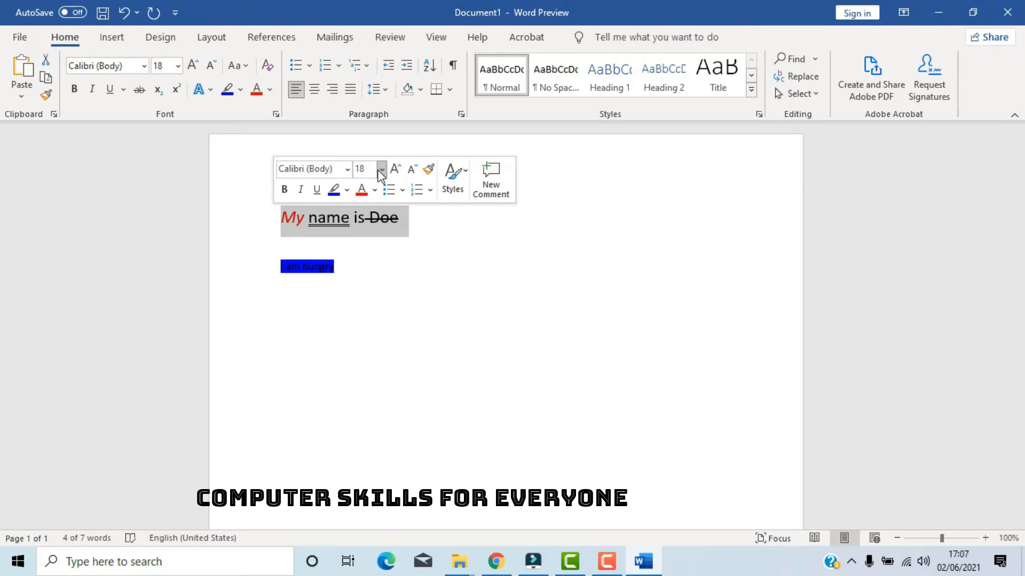
- Set the first sentence's font size to 17 and change its font to Algerian
click(380, 170)
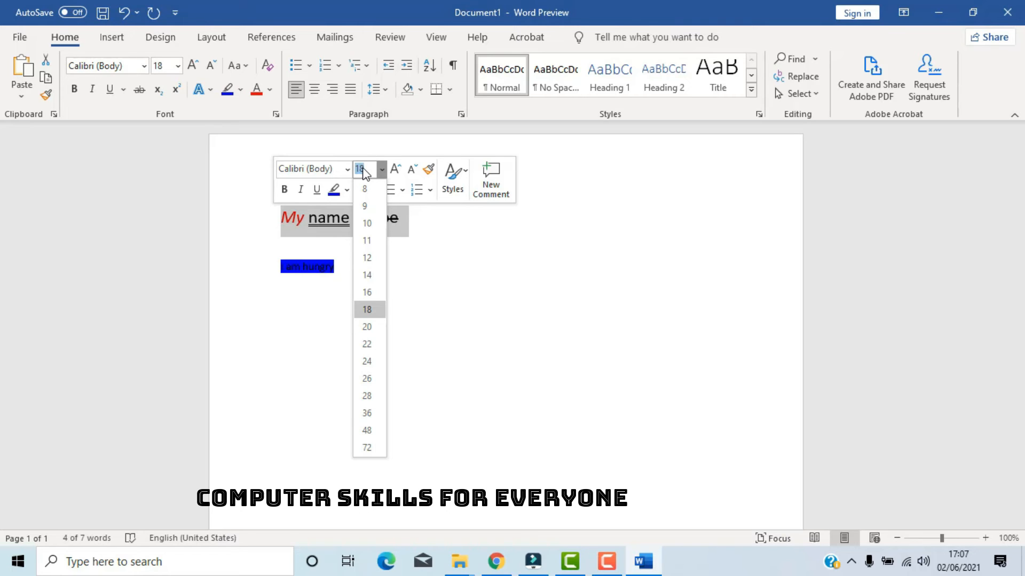
click(362, 170)
key(BackSpace)
text(7)
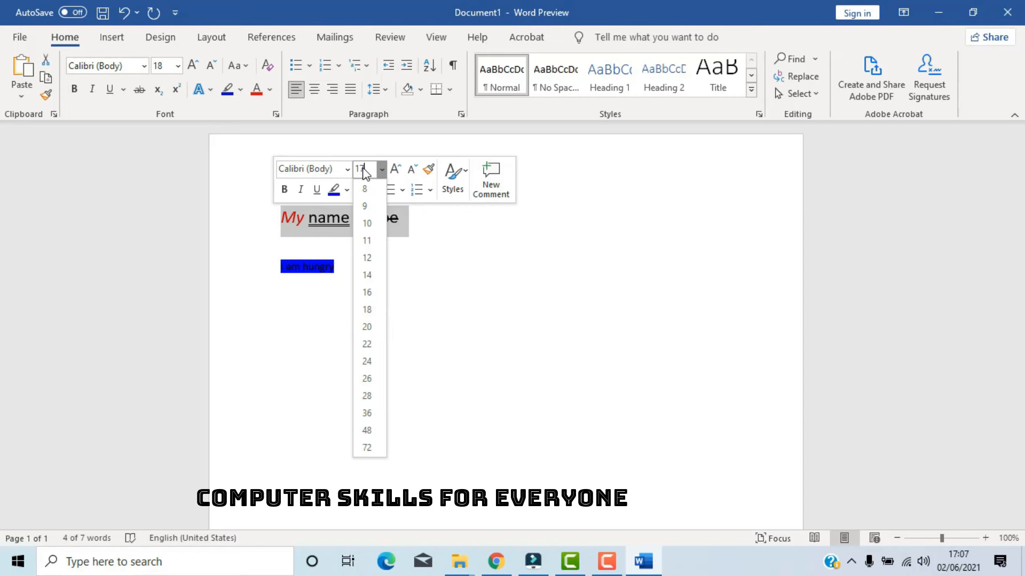
key(Return)
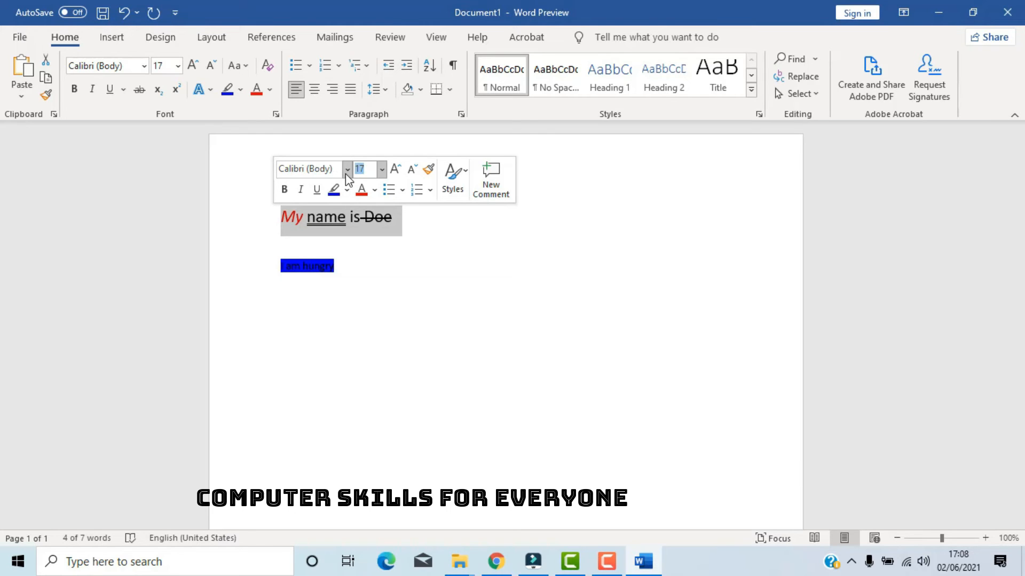
click(346, 171)
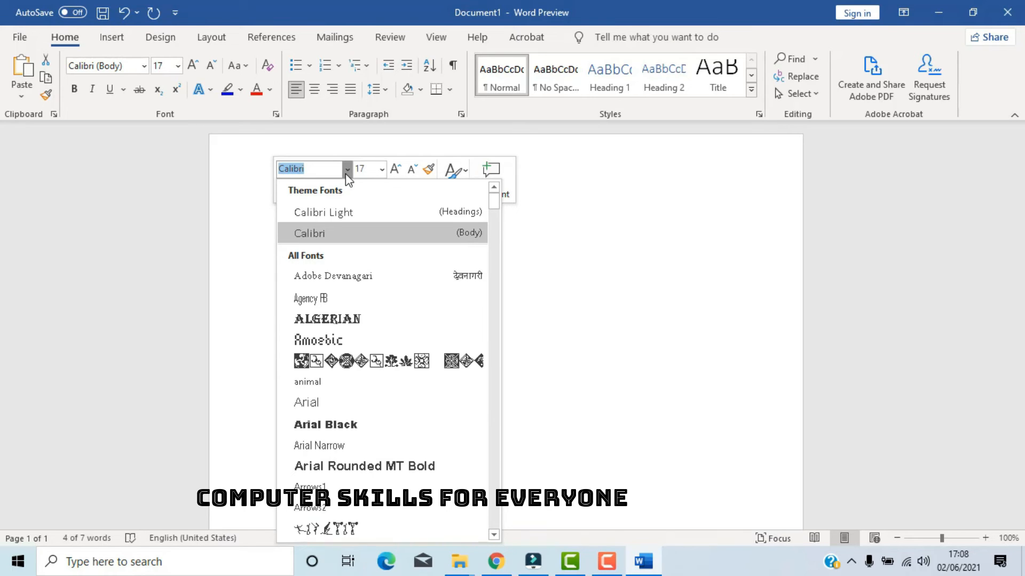
click(346, 319)
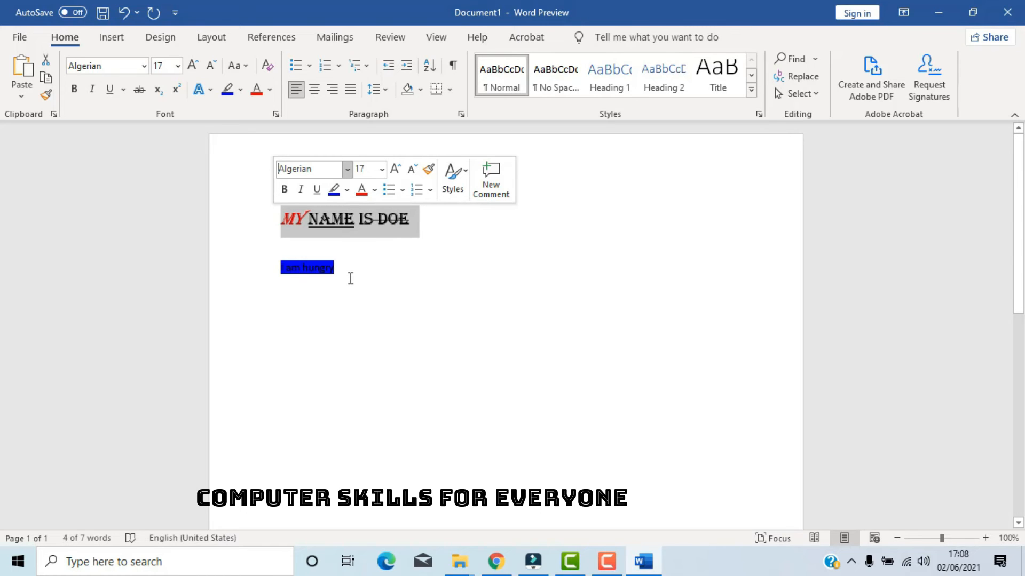
- Add three lines below "I am hungry": "I love to eat", "I love to drink" and "I love to sleep"
click(316, 307)
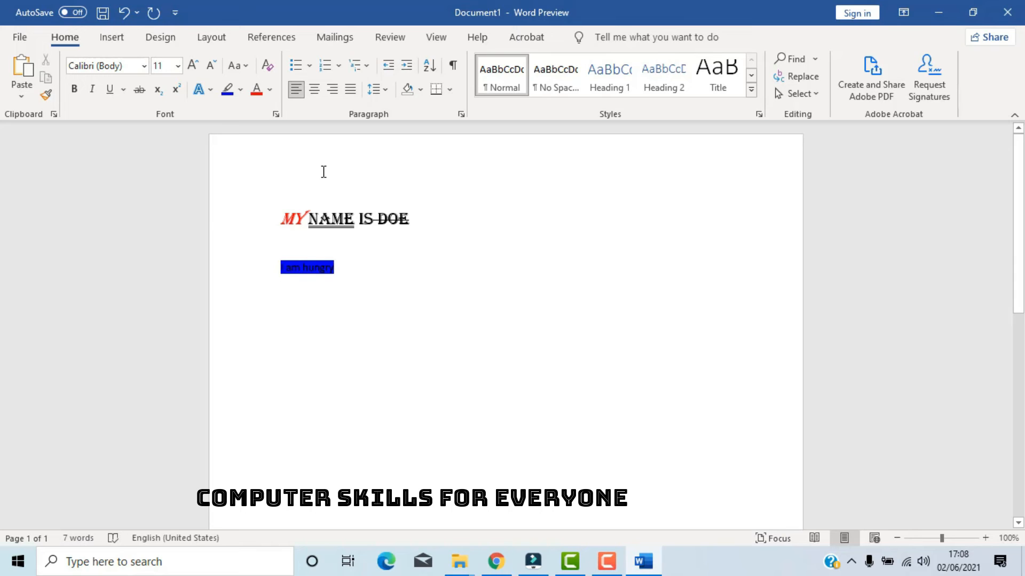
key(Return)
text(I)
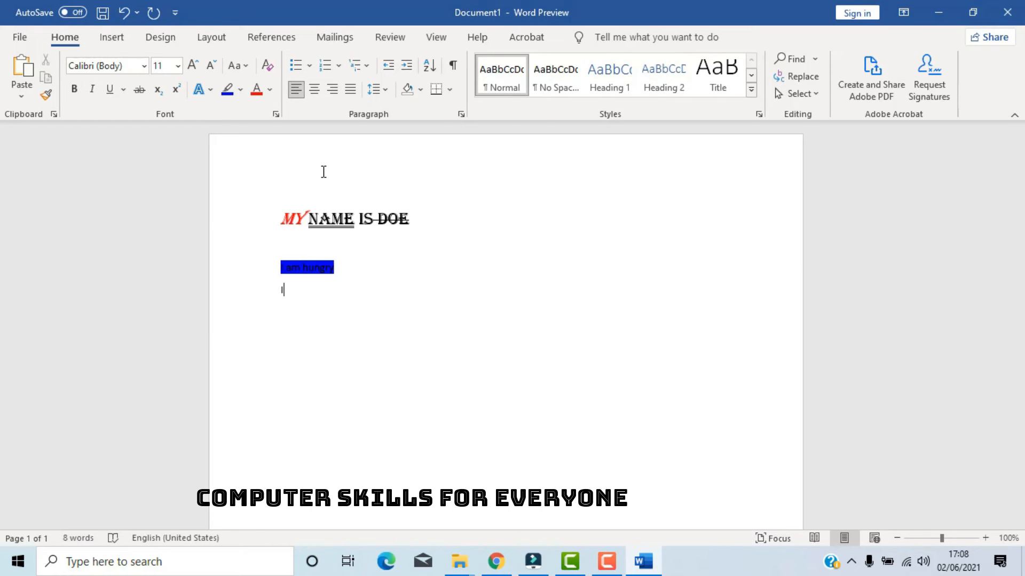
text( love to ea)
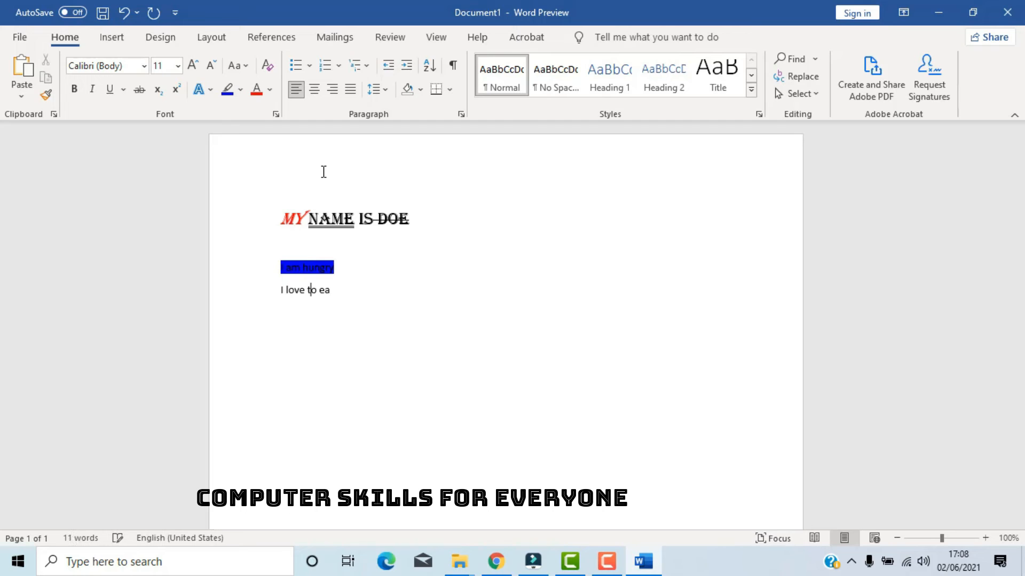
text(t)
key(Return)
text(I)
key(Tab)
text(drink)
key(Return)
text(i love)
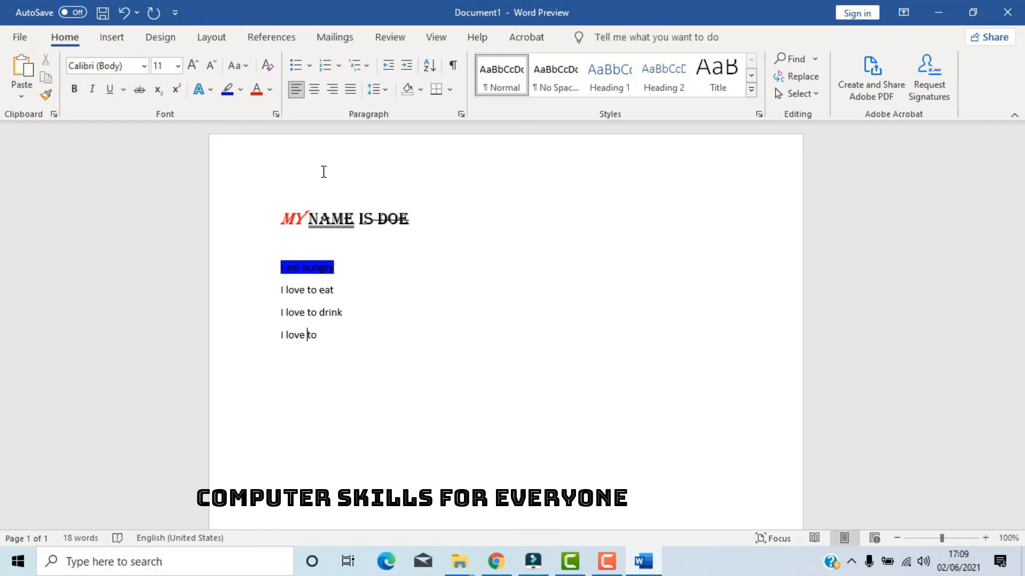
key(Tab)
text(s)
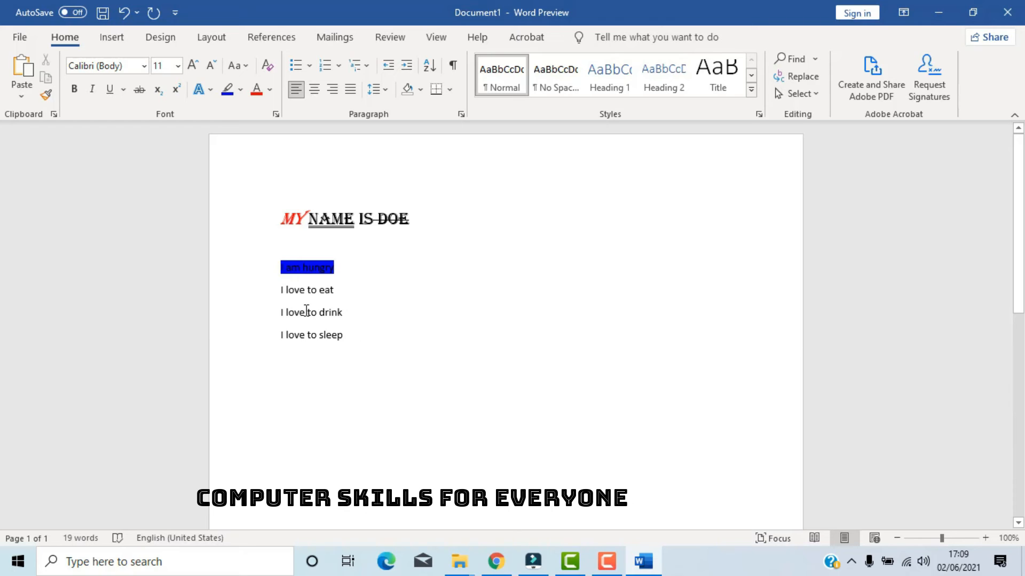
- Insert the line "The things that I love" above the three "I love to" lines, with an empty line before it
shift+click(282, 293)
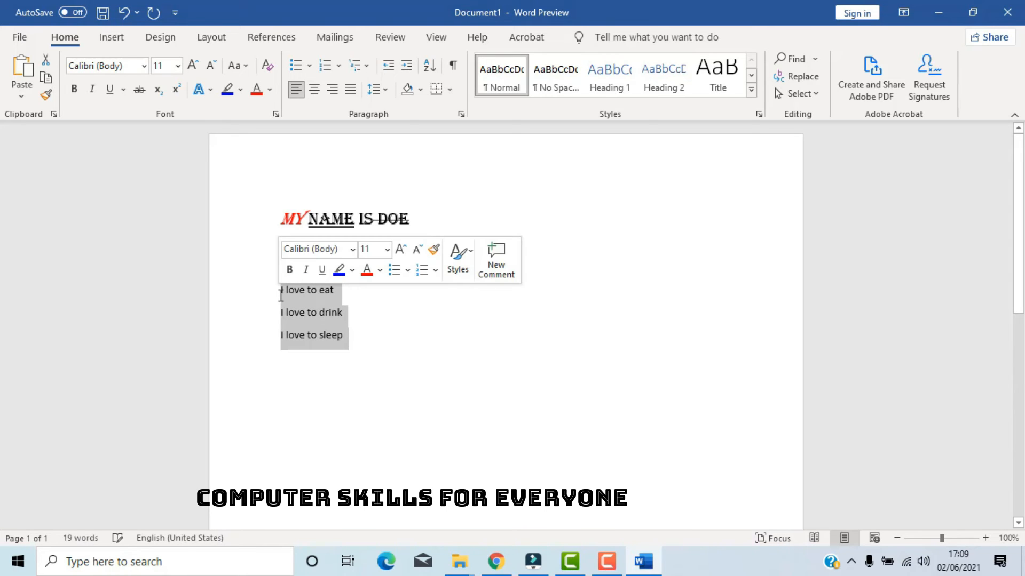
click(281, 296)
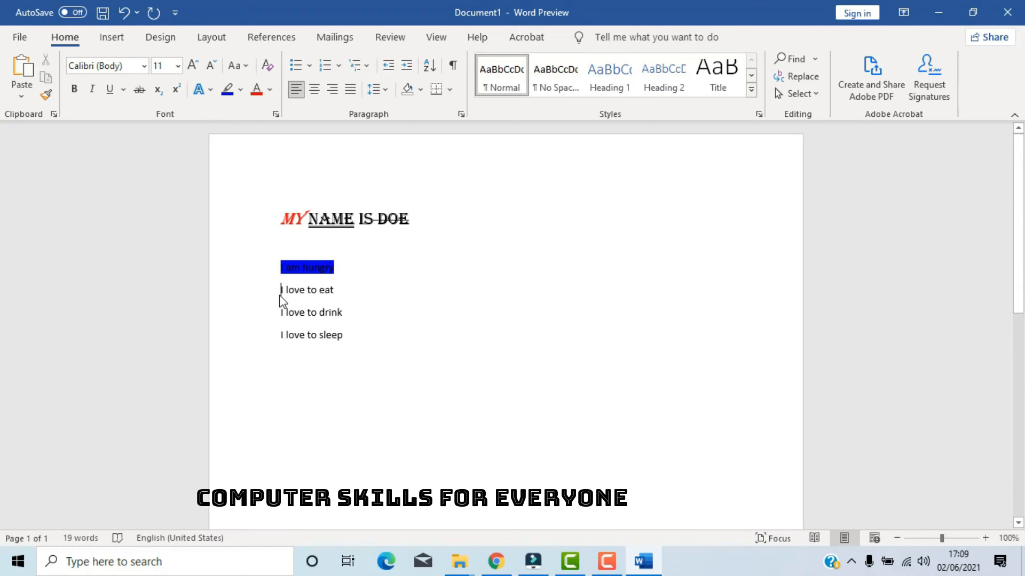
key(Return)
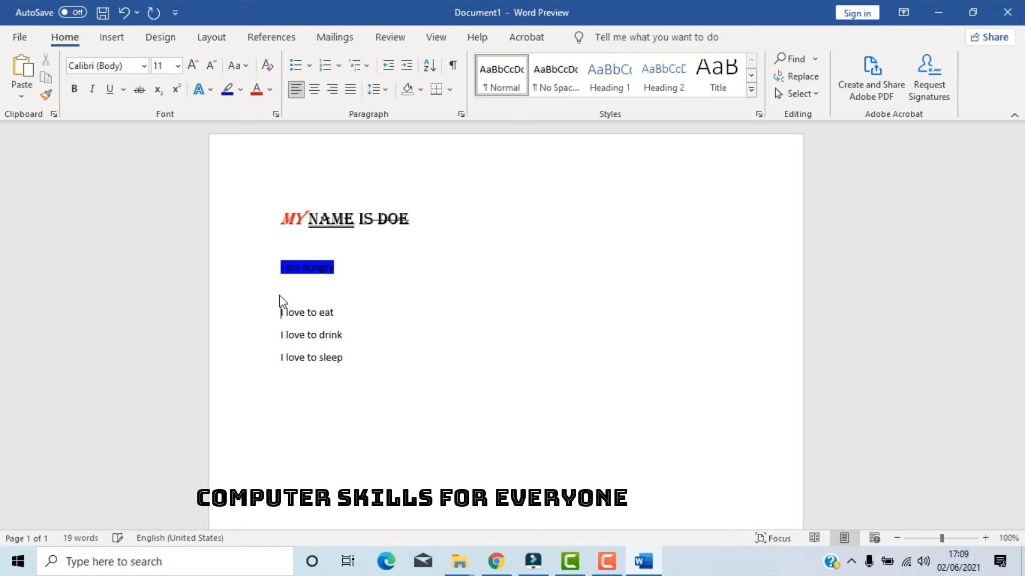
text(The things th)
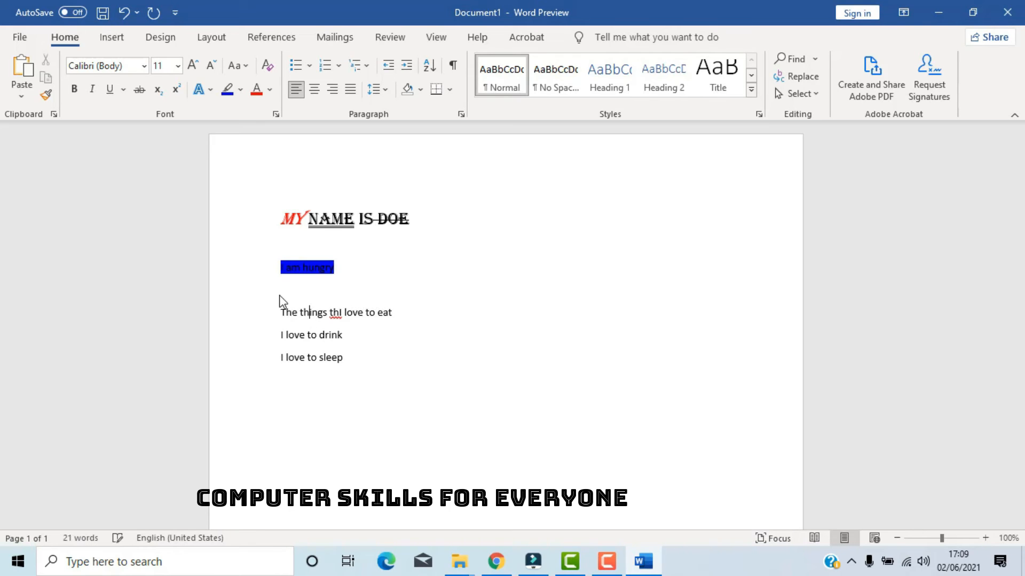
text(at I lovw)
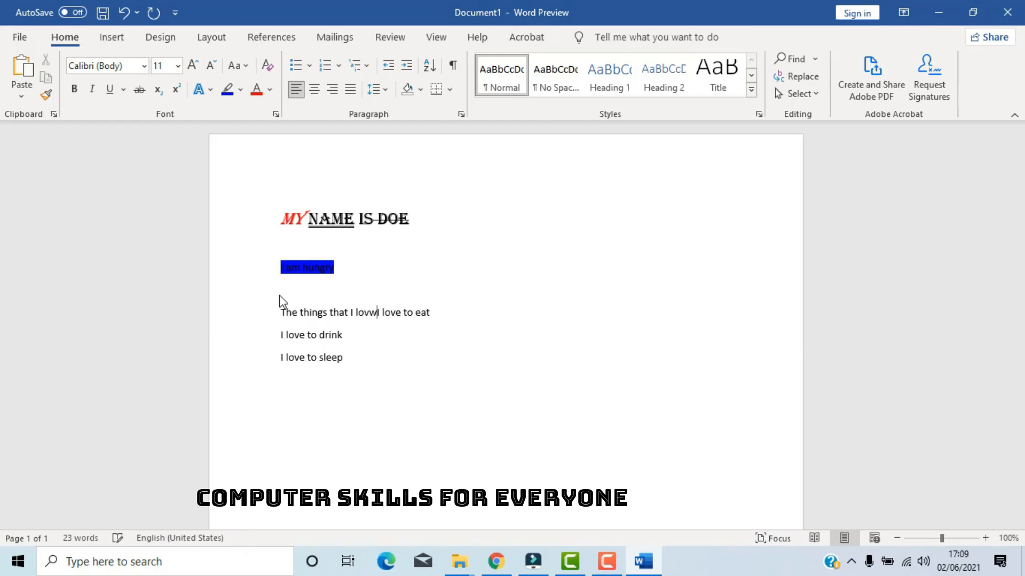
key(BackSpace)
text(e)
key(Return)
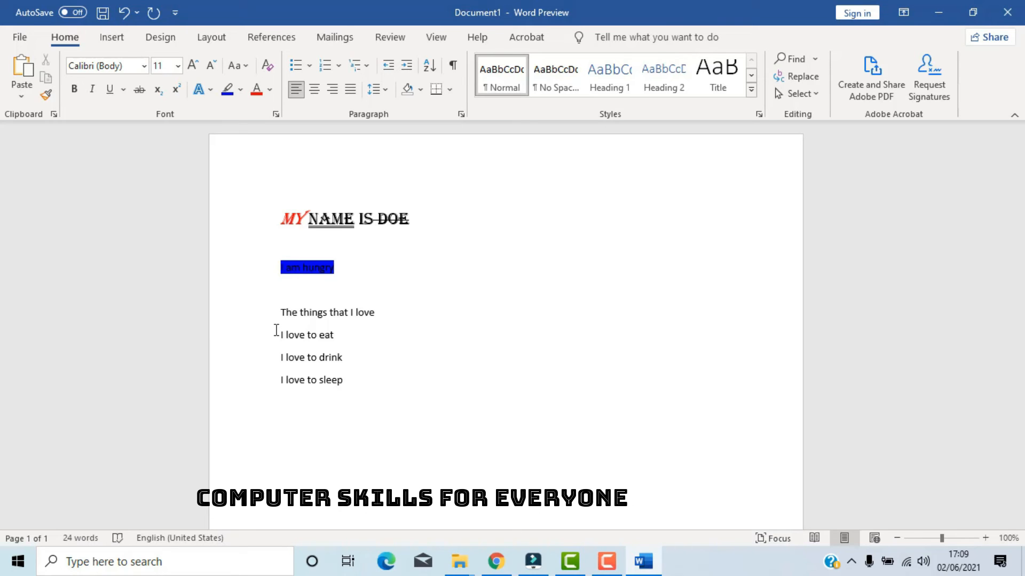
- Turn the three "I love to" lines into a bulleted list with the four-diamond bullet symbol
drag(277, 331, 385, 388)
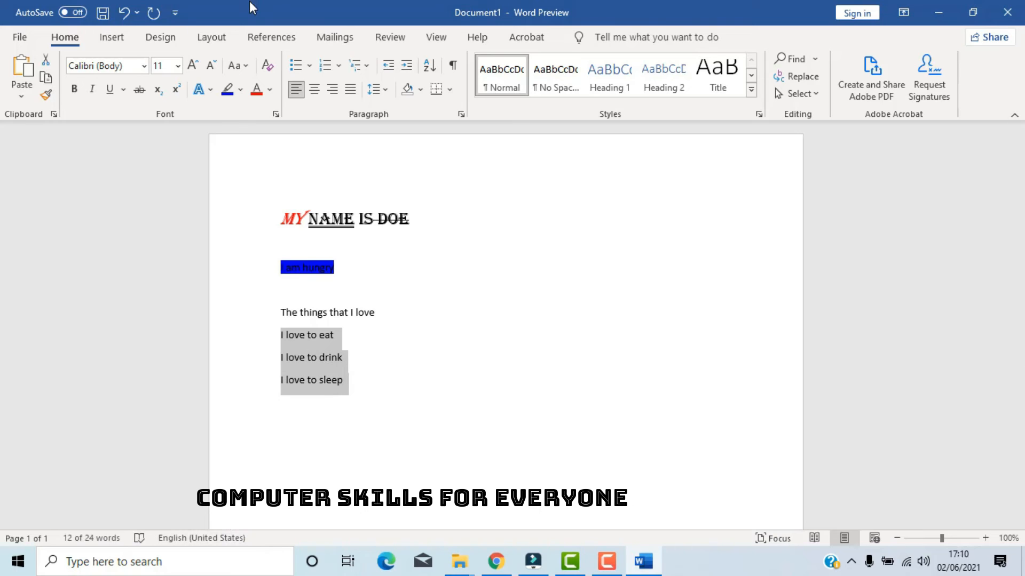
click(310, 65)
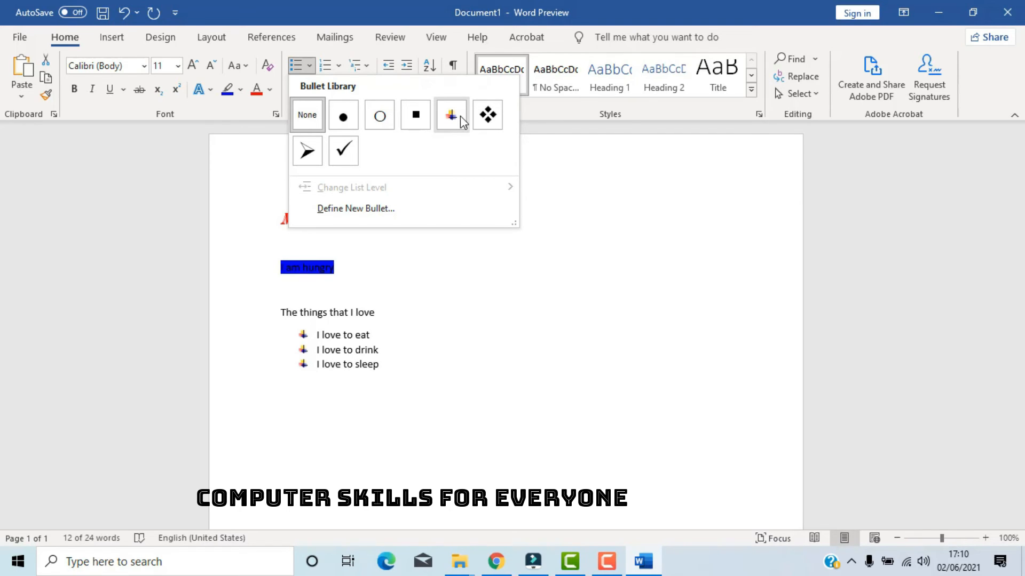
click(487, 115)
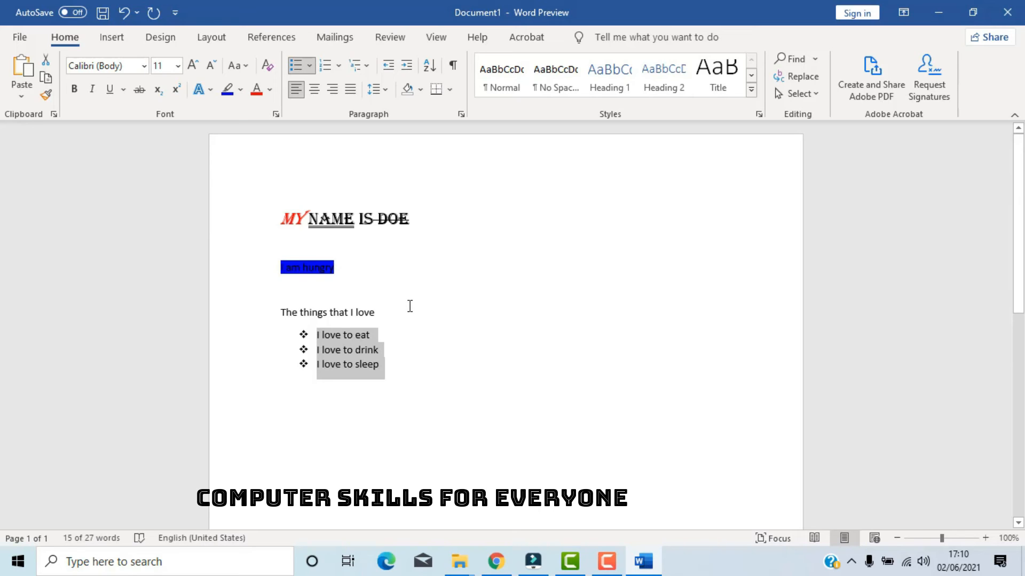
click(393, 309)
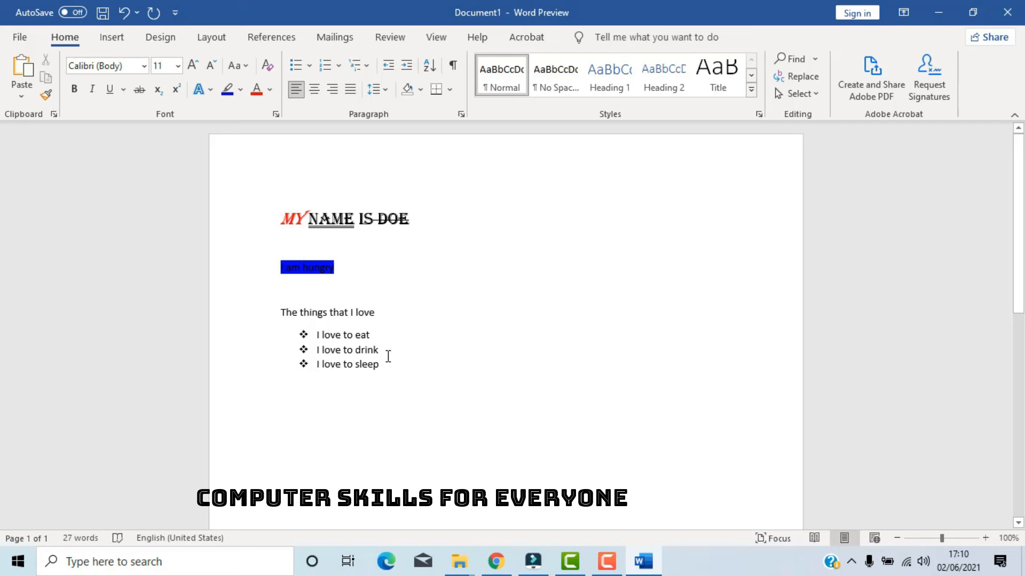
- Apply the multilevel list style numbered 1., 1.1., 1.1.1. to the three "I love to" lines
click(302, 347)
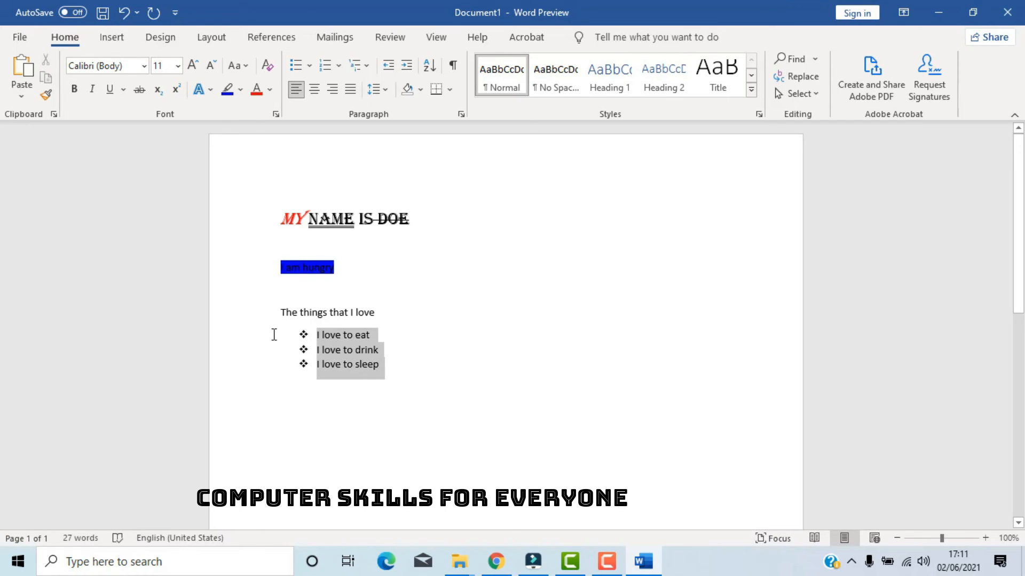
click(340, 67)
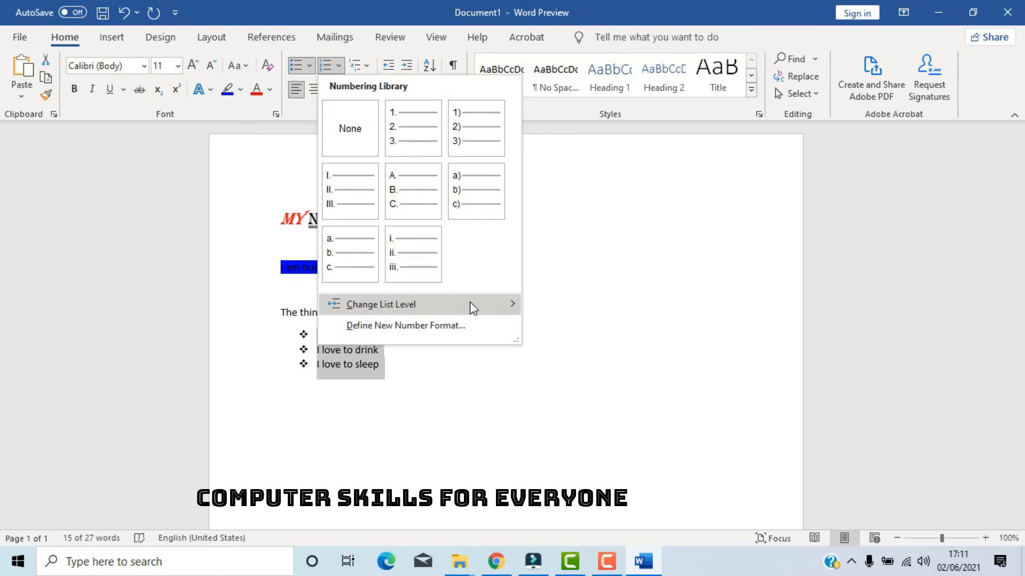
mouse_move(503, 302)
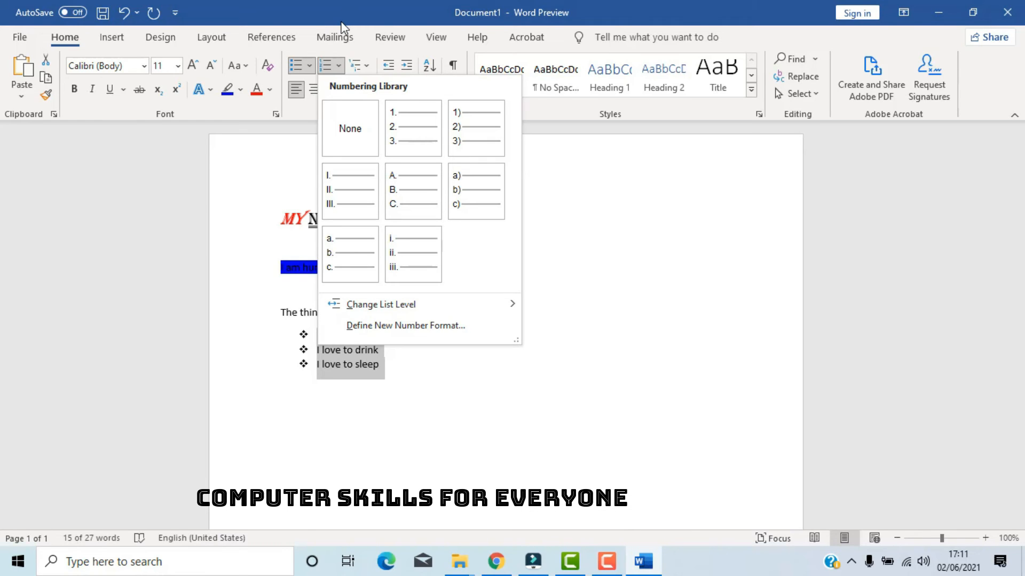
click(369, 68)
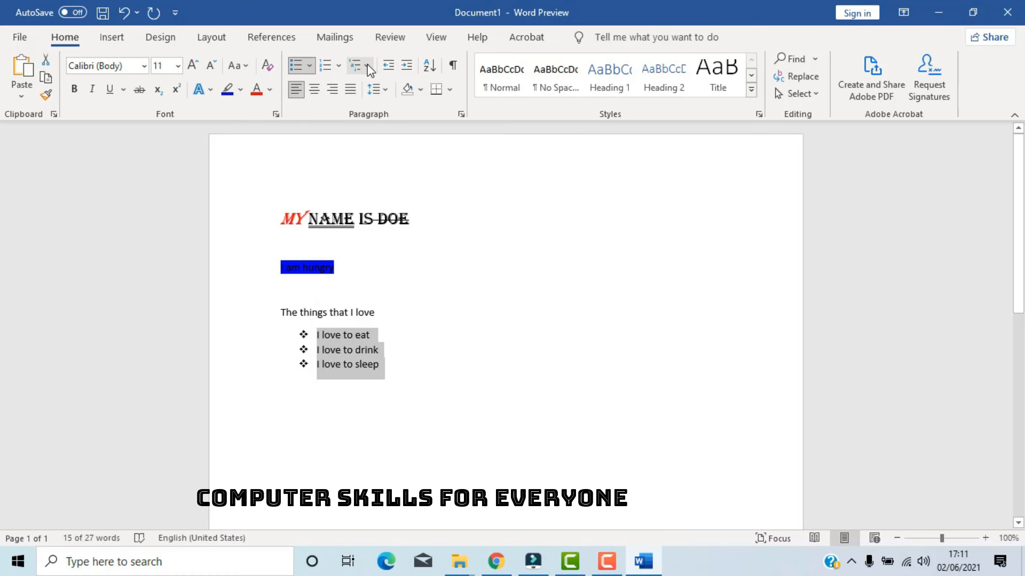
click(368, 69)
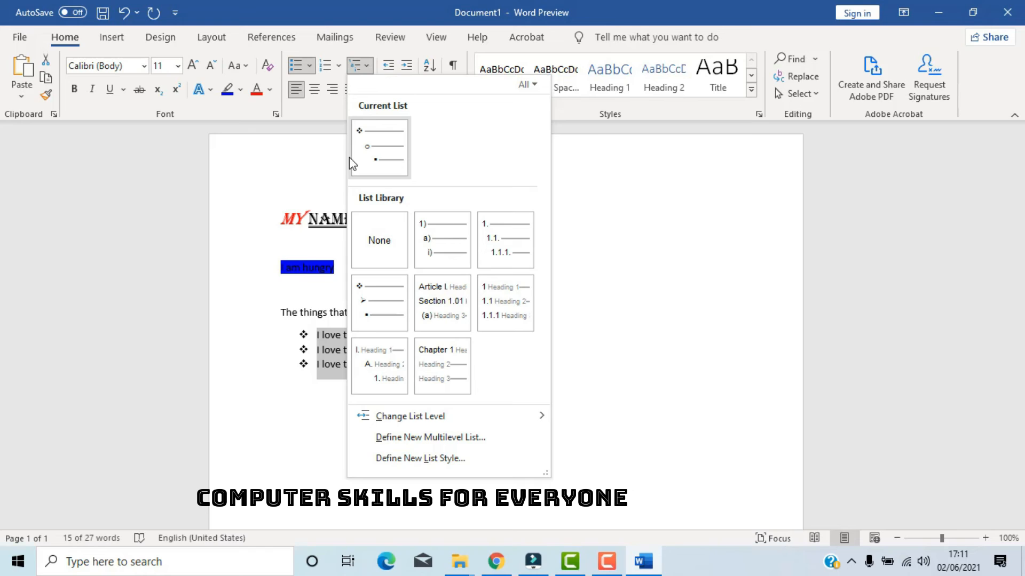
mouse_move(430, 270)
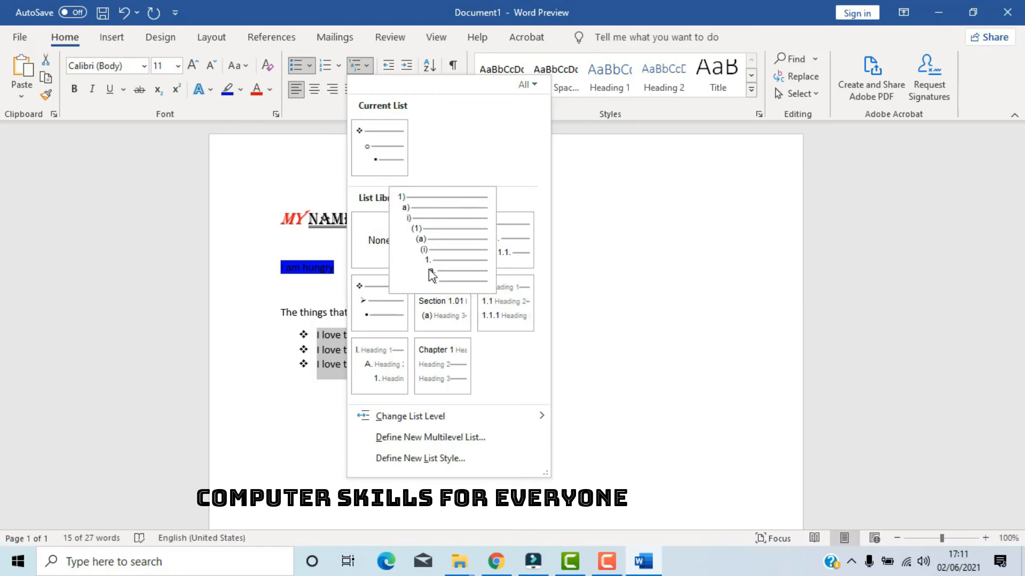
mouse_move(496, 229)
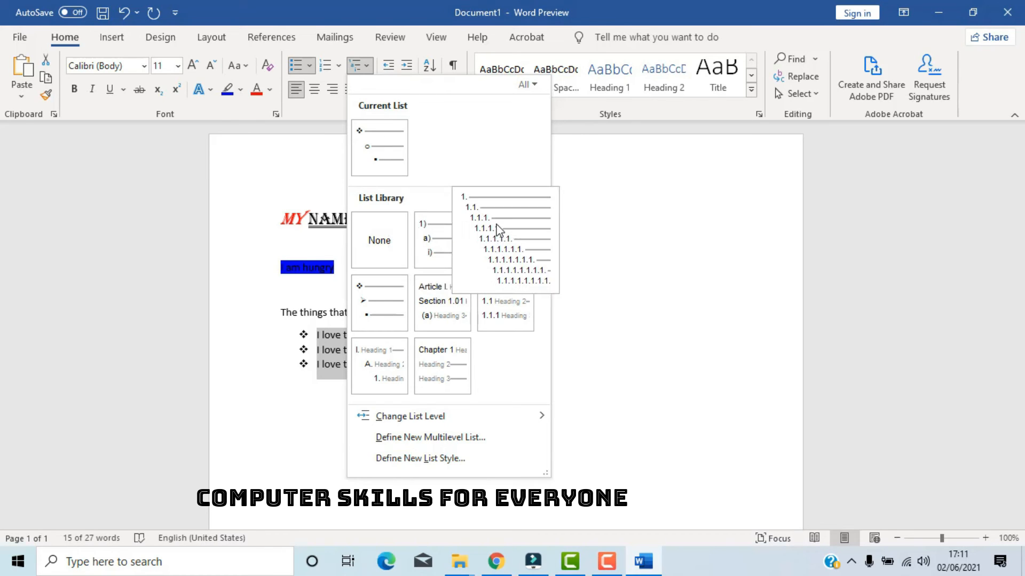
click(497, 229)
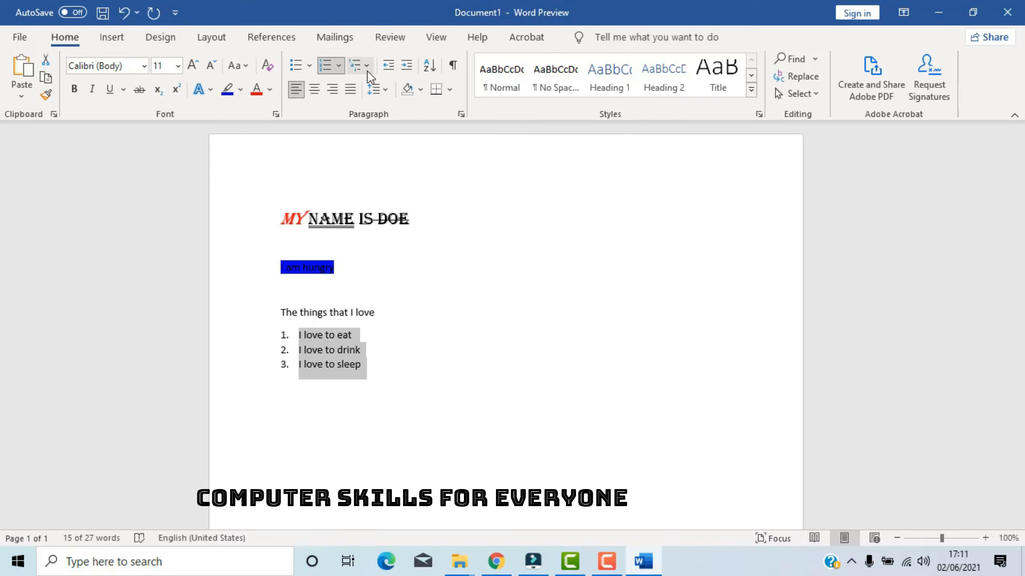
- Remove the list numbering from the three "I love to" lines
click(339, 67)
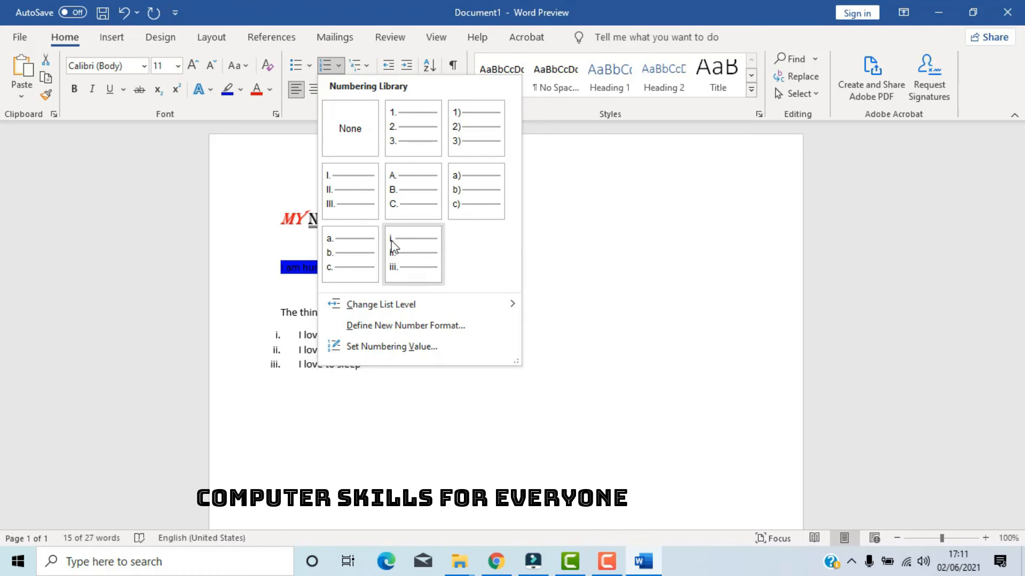
click(335, 119)
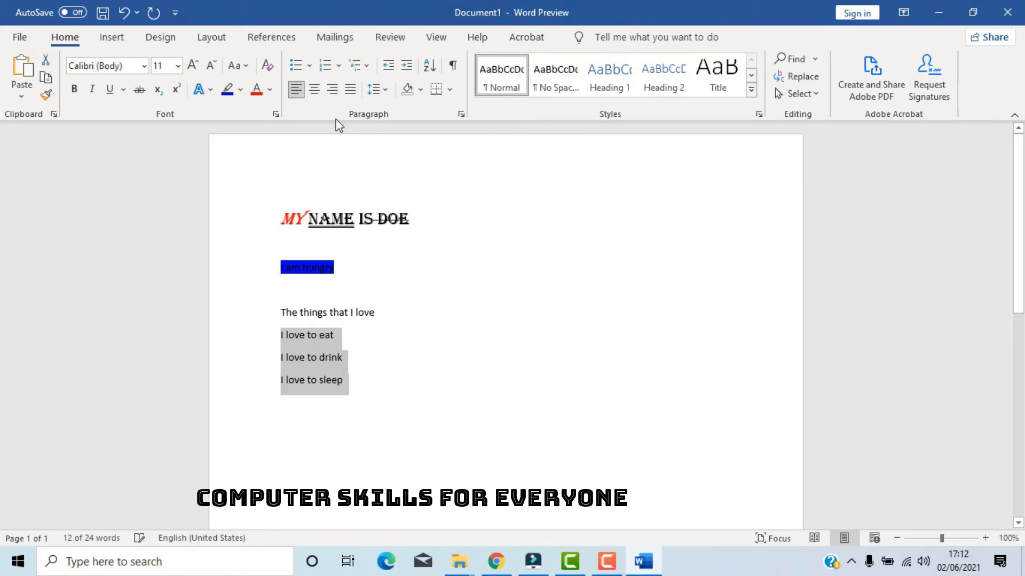
- Try centre and right alignment on the three "I love to" lines, ending with them justified
click(316, 96)
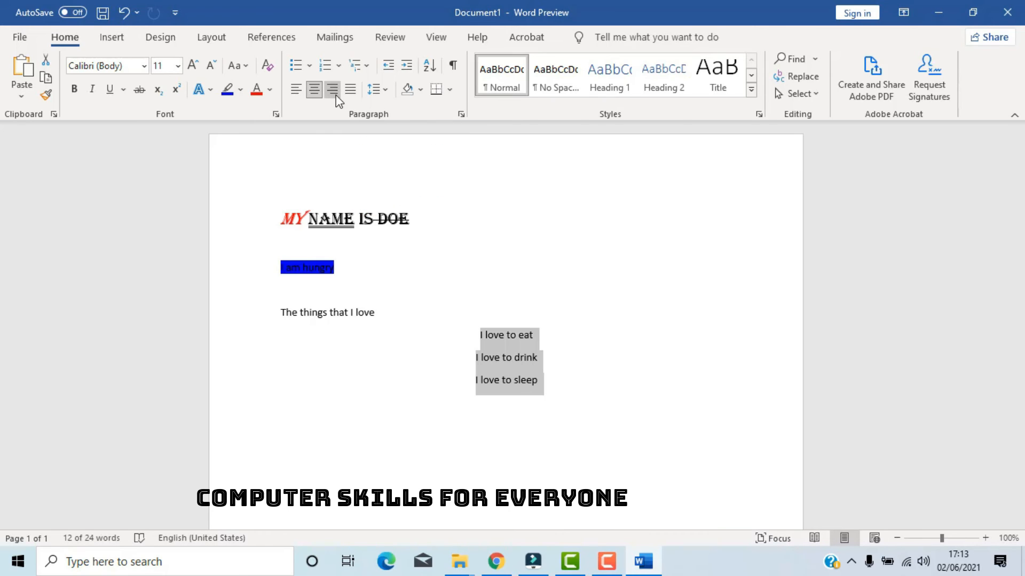
click(333, 92)
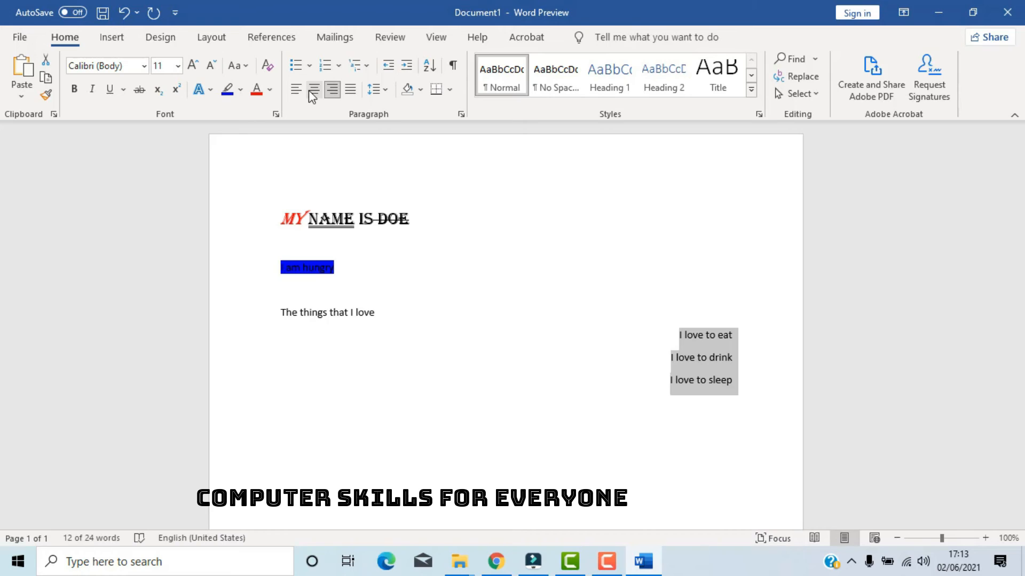
click(313, 95)
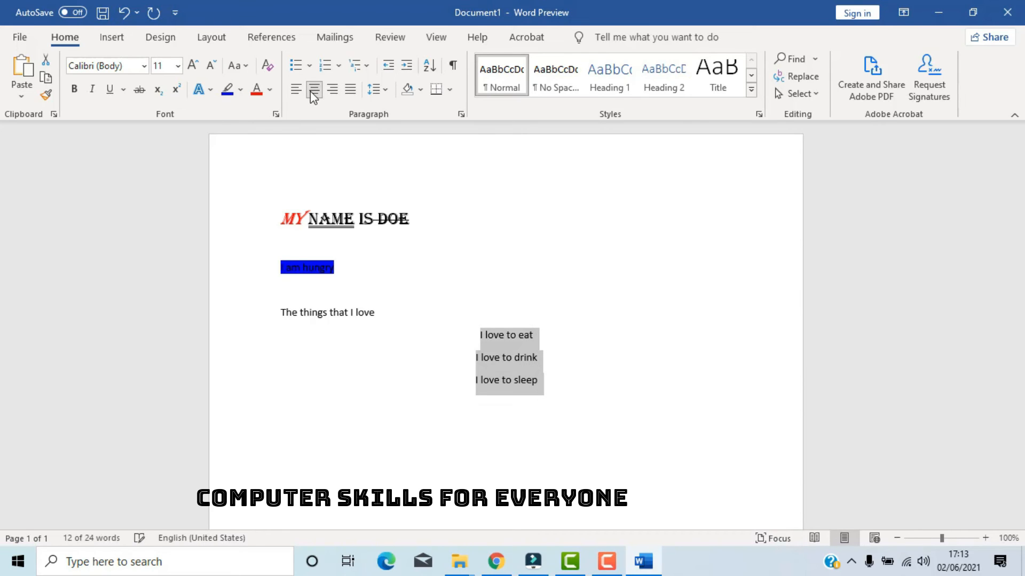
click(351, 92)
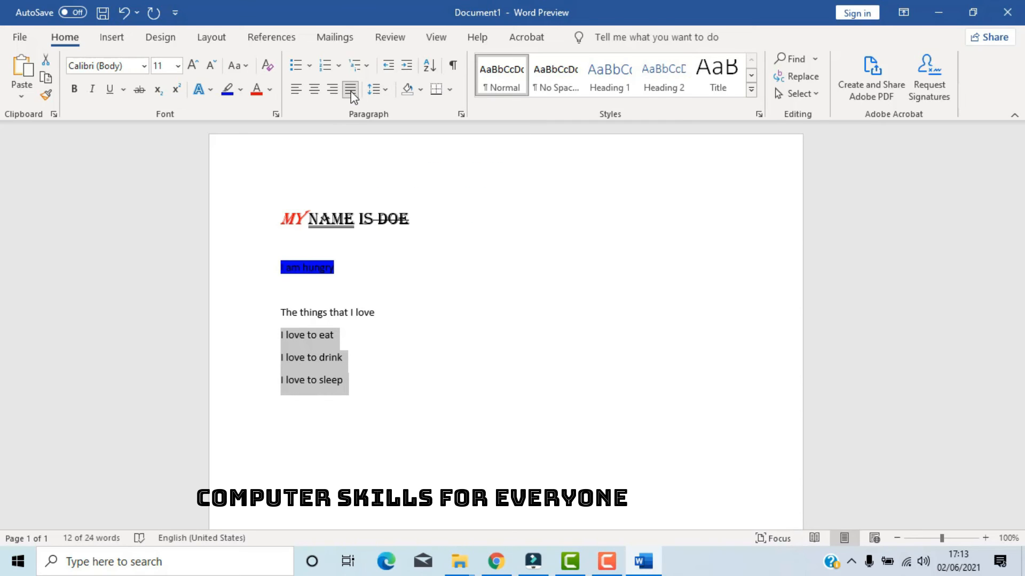
- Shade the three "I love to" paragraphs with a dark green theme colour and deselect them
click(420, 91)
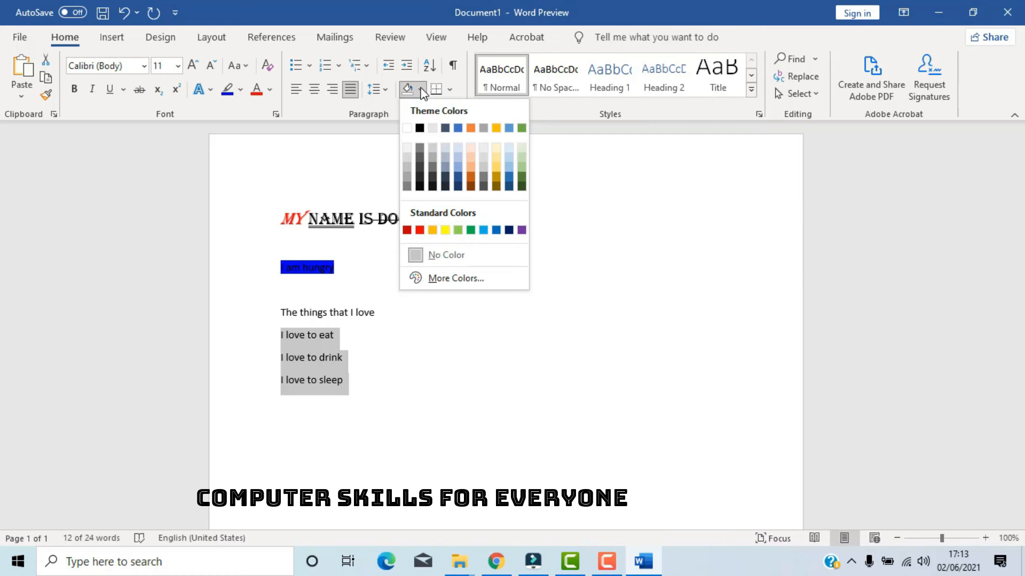
click(521, 178)
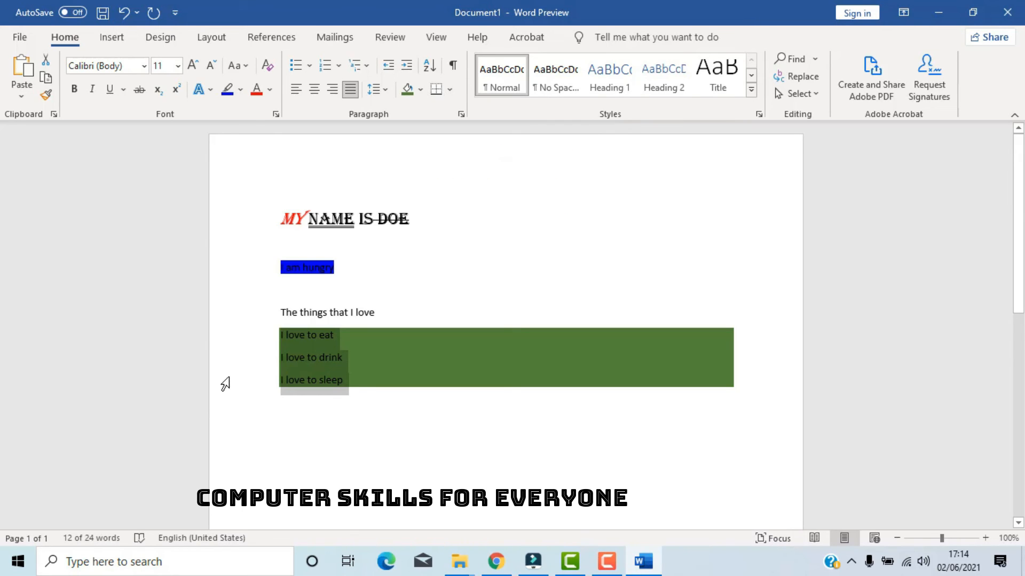
click(300, 416)
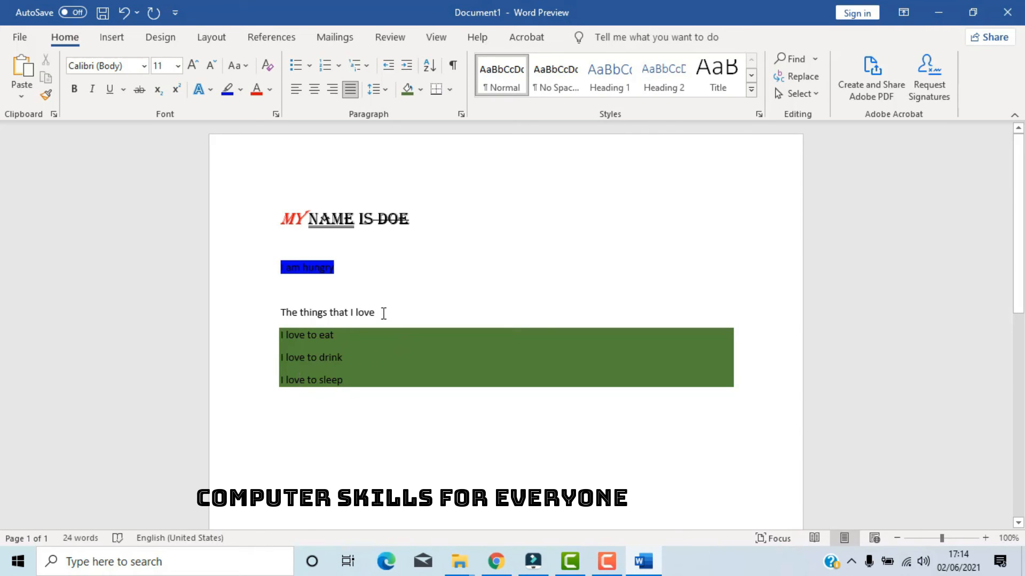
- Copy all the text from the first sentence through the line "The things that I love"
drag(383, 313, 266, 144)
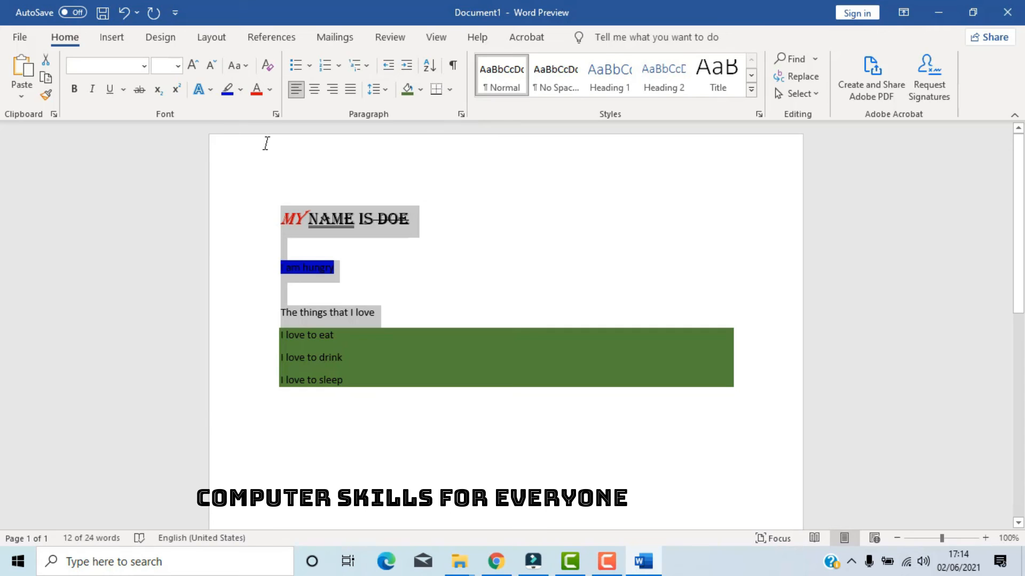
key(ctrl+d)
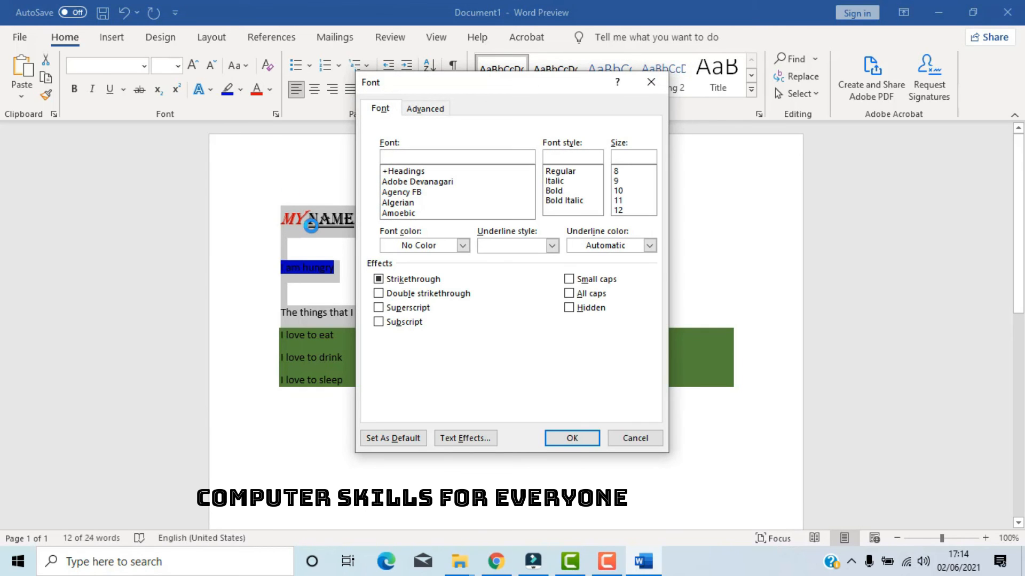
click(650, 82)
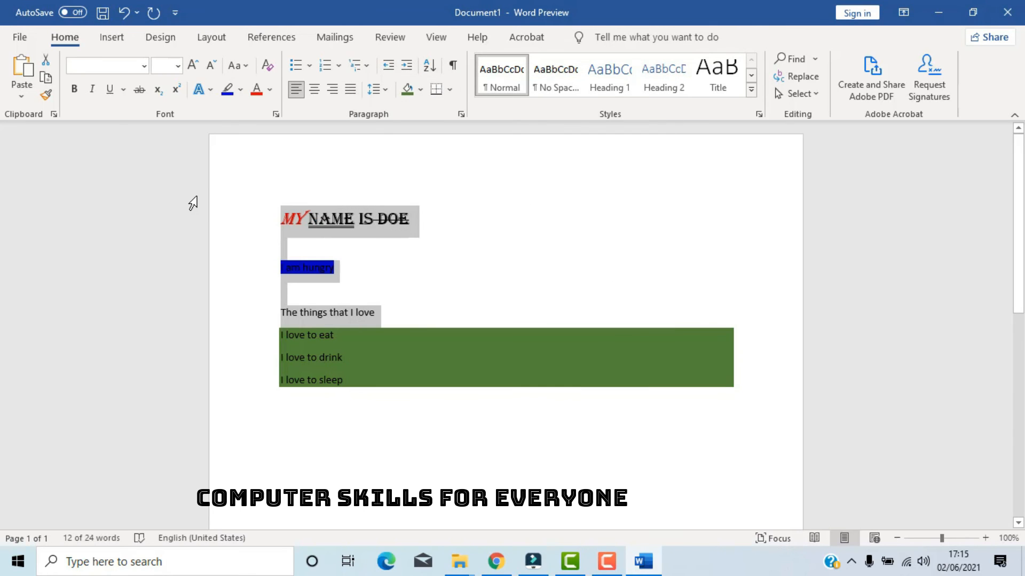
click(46, 80)
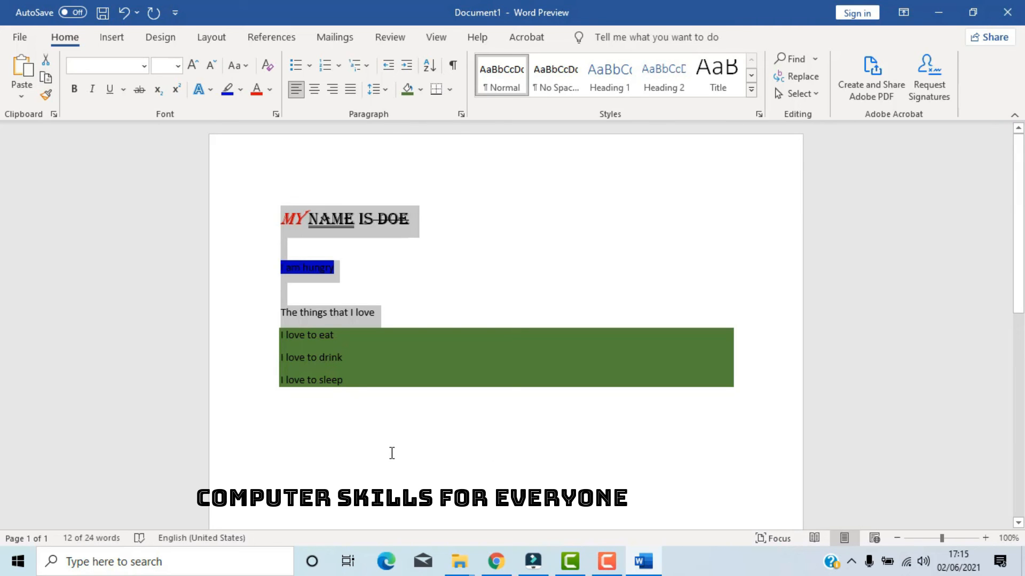
- Add several empty lines after "I love to sleep" at the end of the document
click(362, 447)
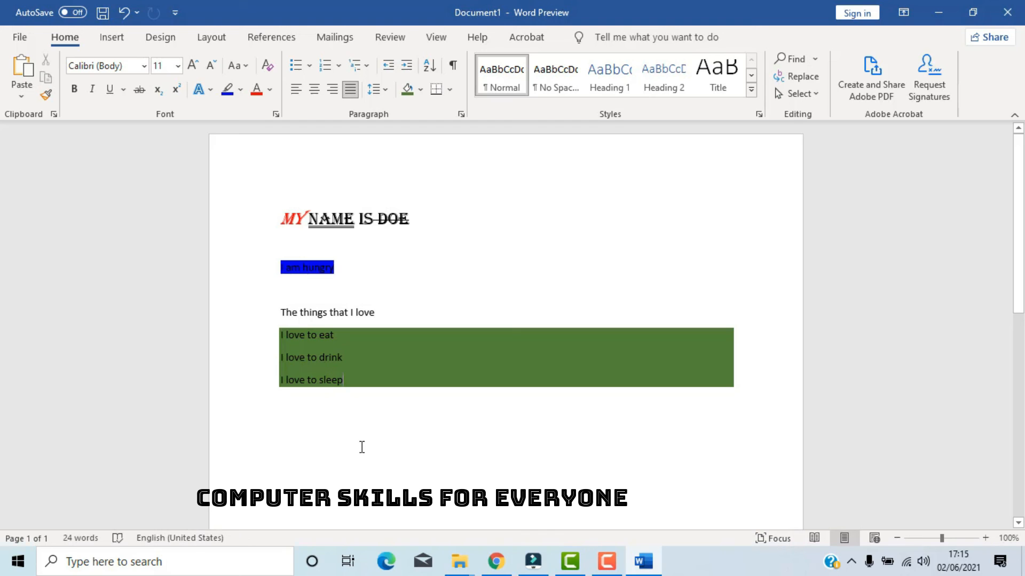
key(Return)
key(Return)
key(Return)
key(Return)
key(Return)
key(Return)
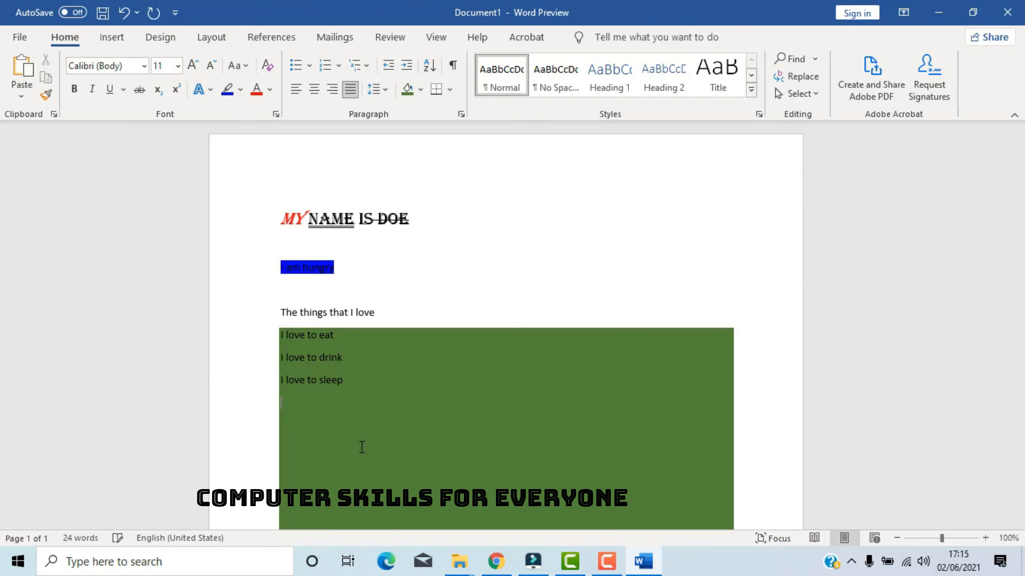
- Paste the copied lines among the empty green-shaded lines below "I love to sleep"
scroll(361, 448, down, 2)
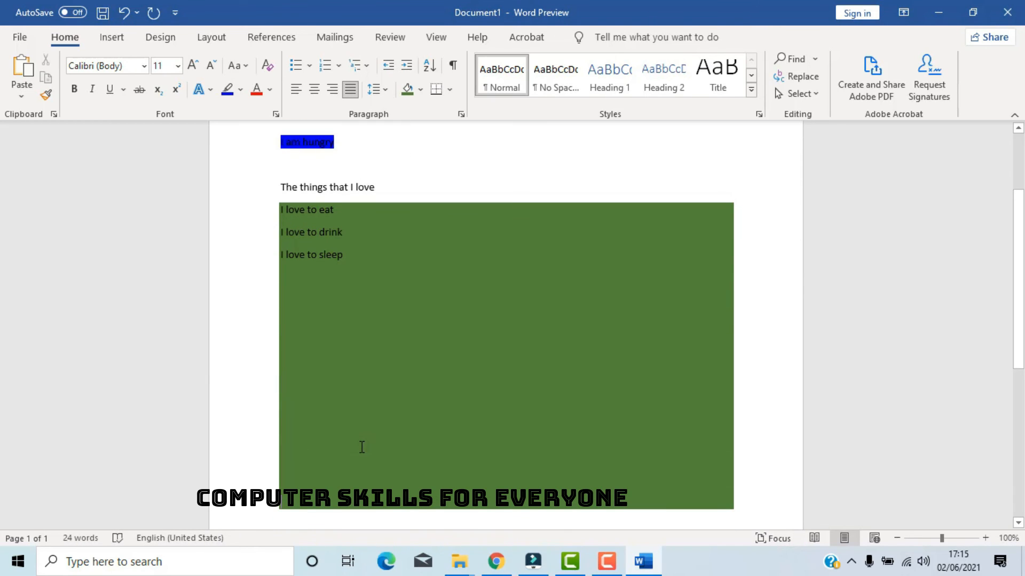
click(328, 437)
click(28, 67)
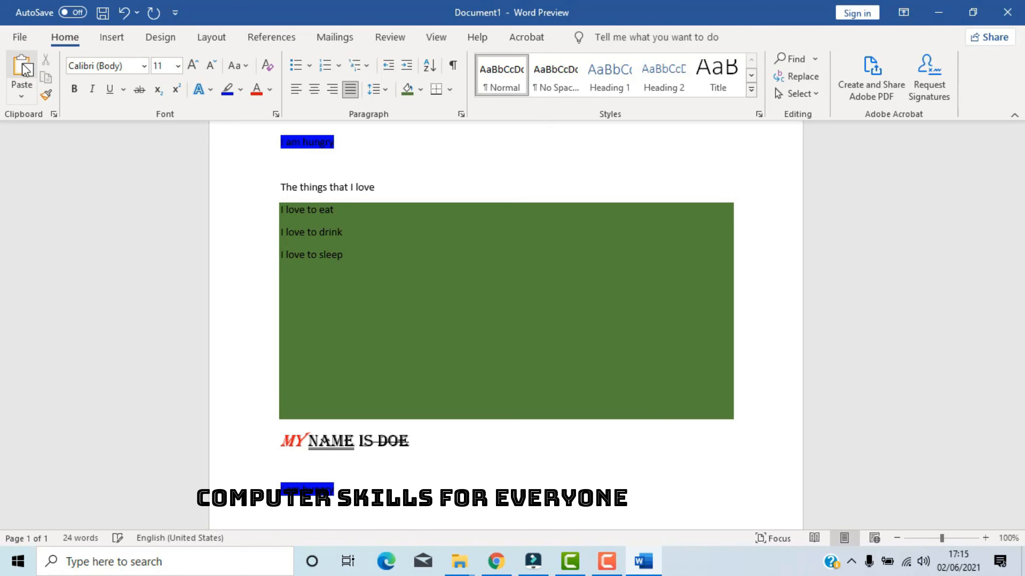
scroll(740, 229, down, 1)
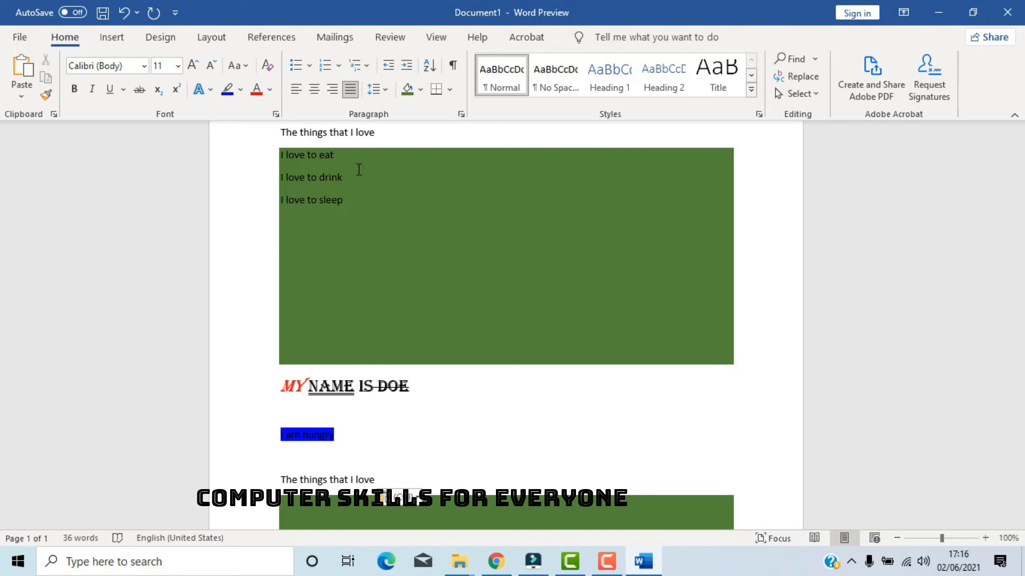
- Start saving the document on this PC and choose the Documents folder as the location
click(24, 43)
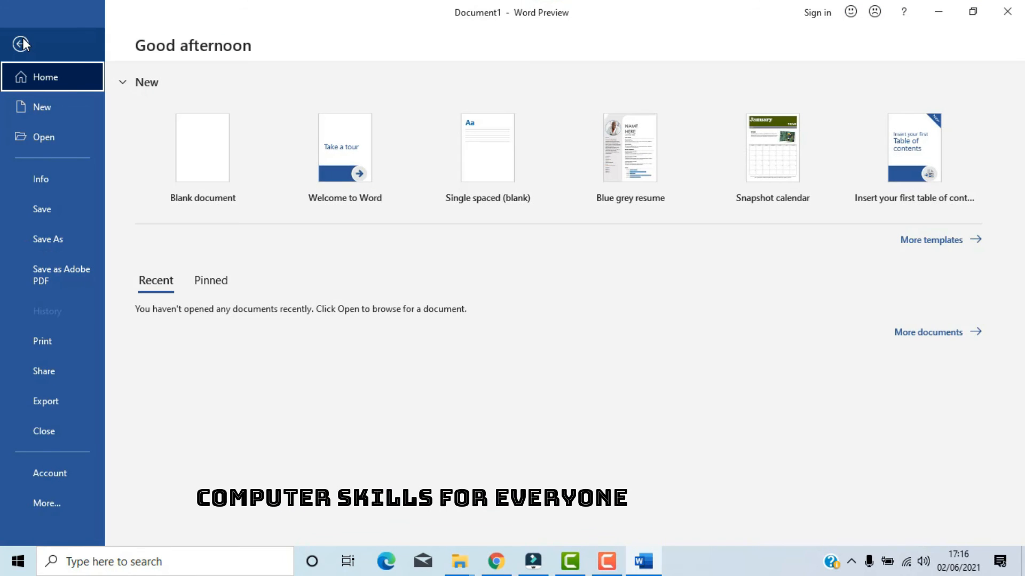
click(53, 210)
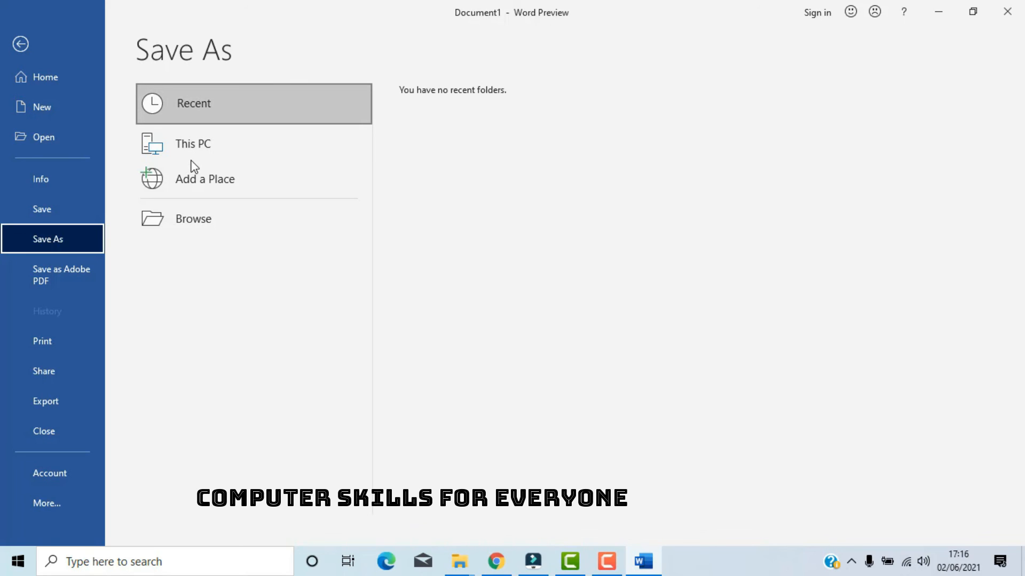
click(192, 140)
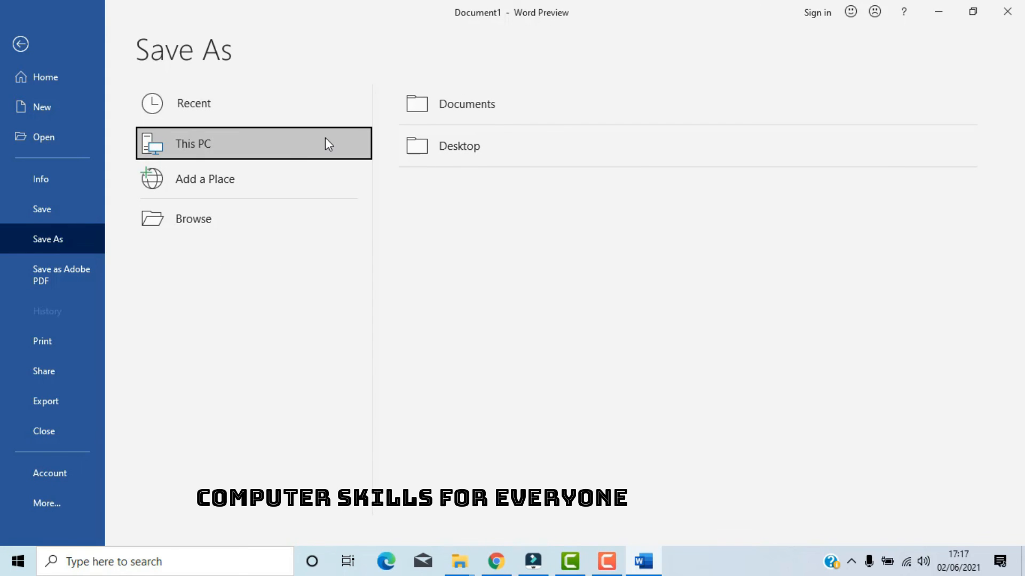
click(452, 166)
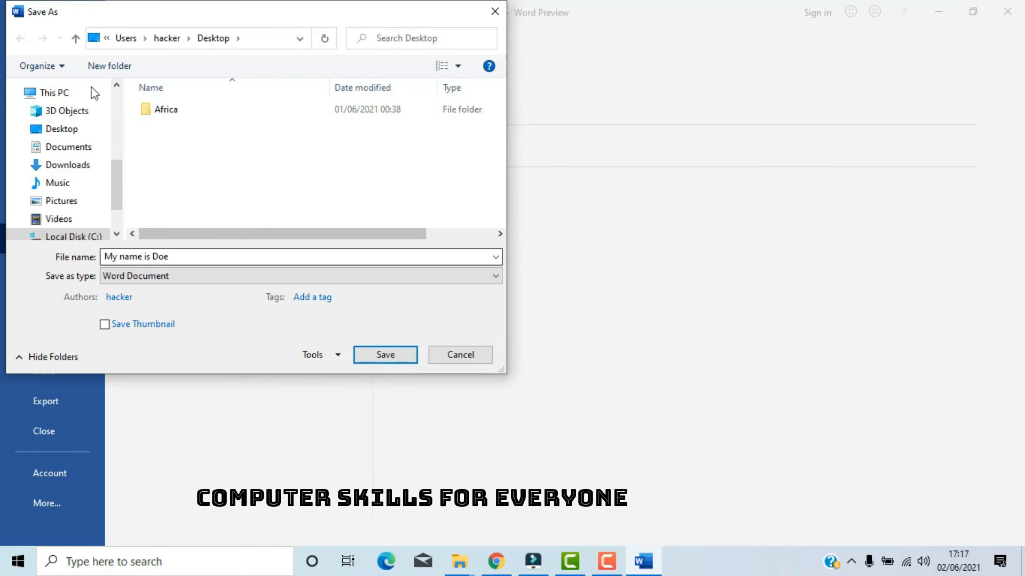
click(68, 149)
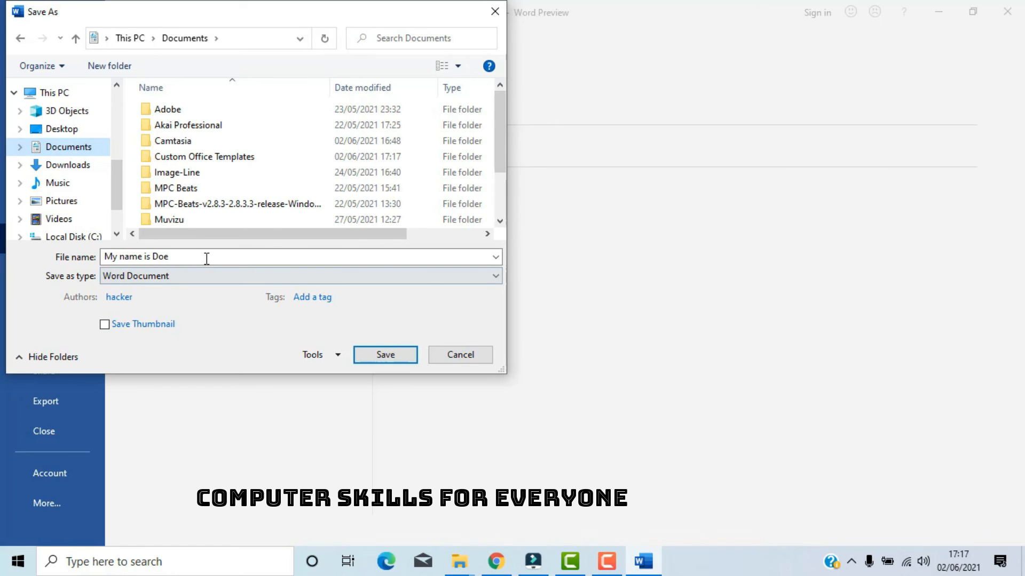
- Create a folder named "Word tutorials" inside Documents and open it as the save location
click(99, 68)
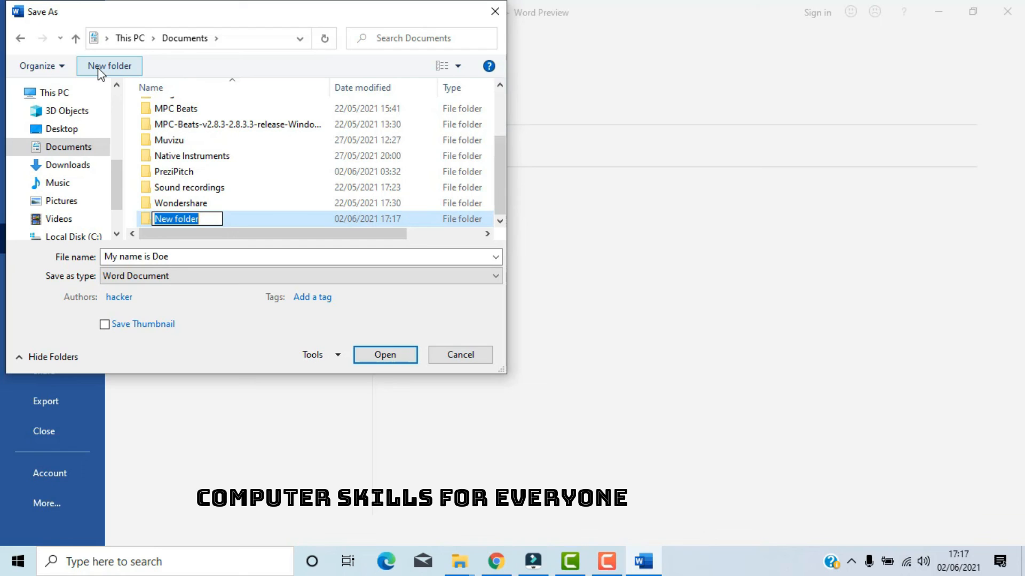
text(W)
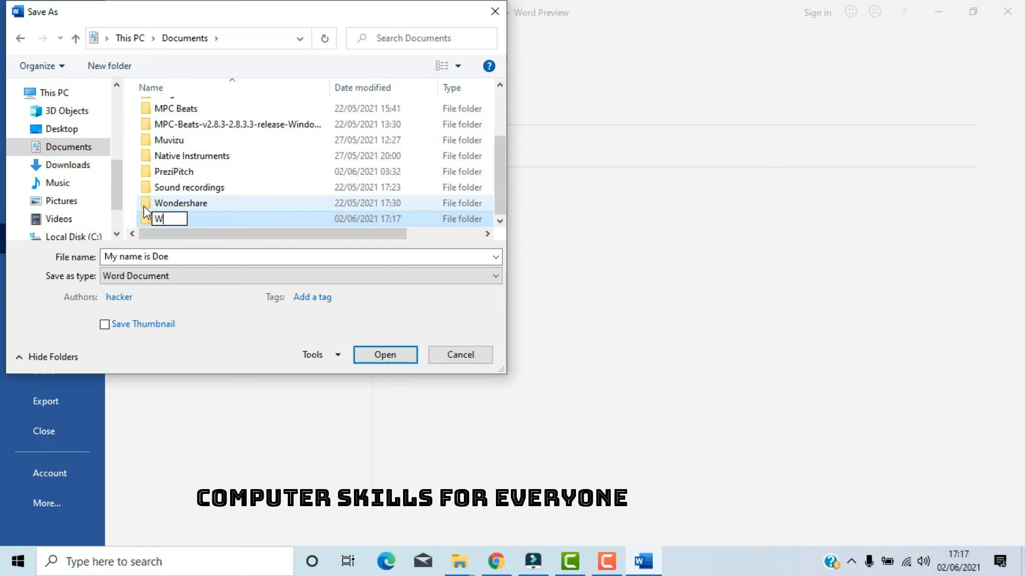
text(ord tutorials)
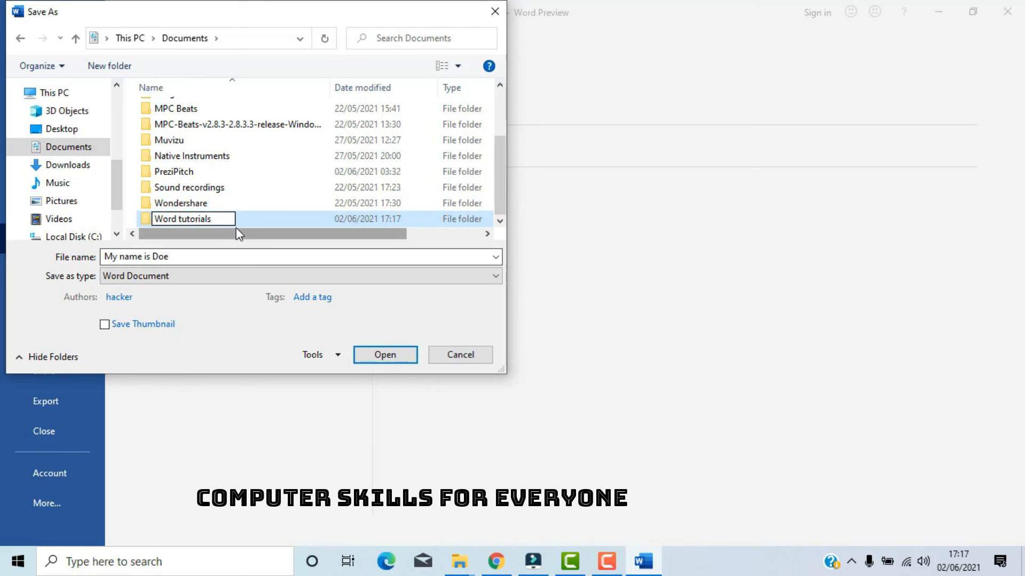
double_click(267, 217)
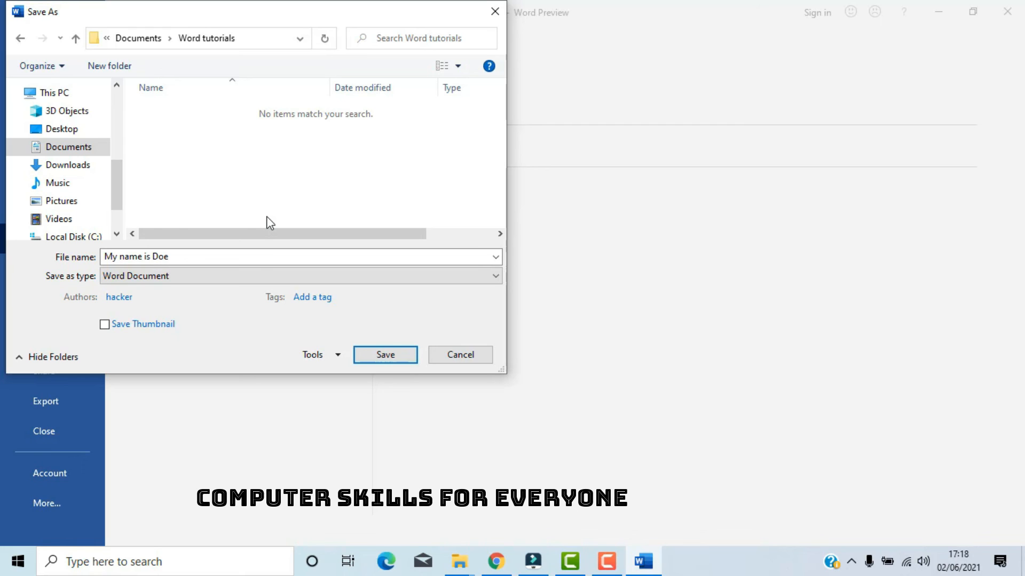
- Save the document as "tut 1" in the Word tutorials folder and close it
triple_click(198, 258)
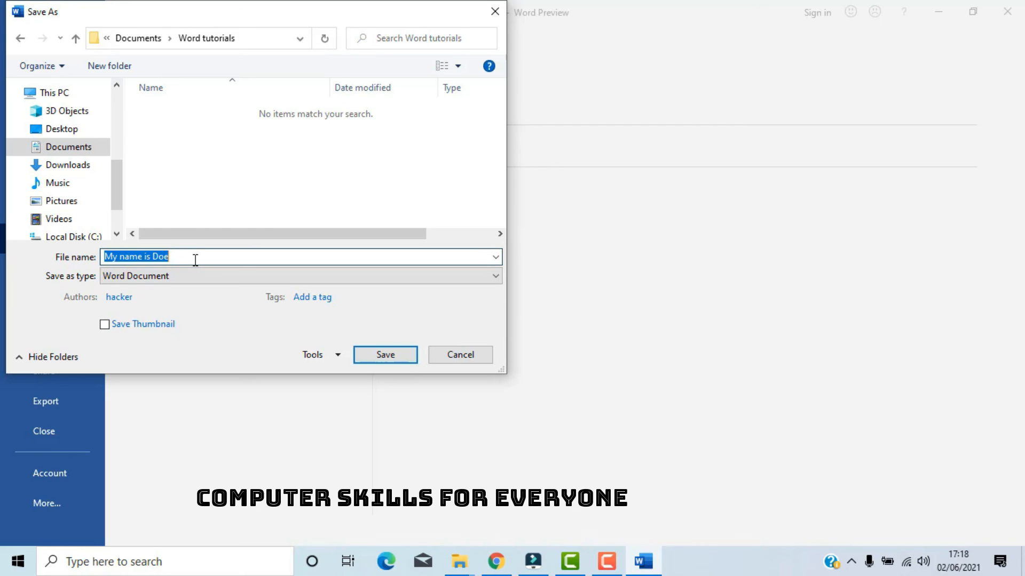
text(tut)
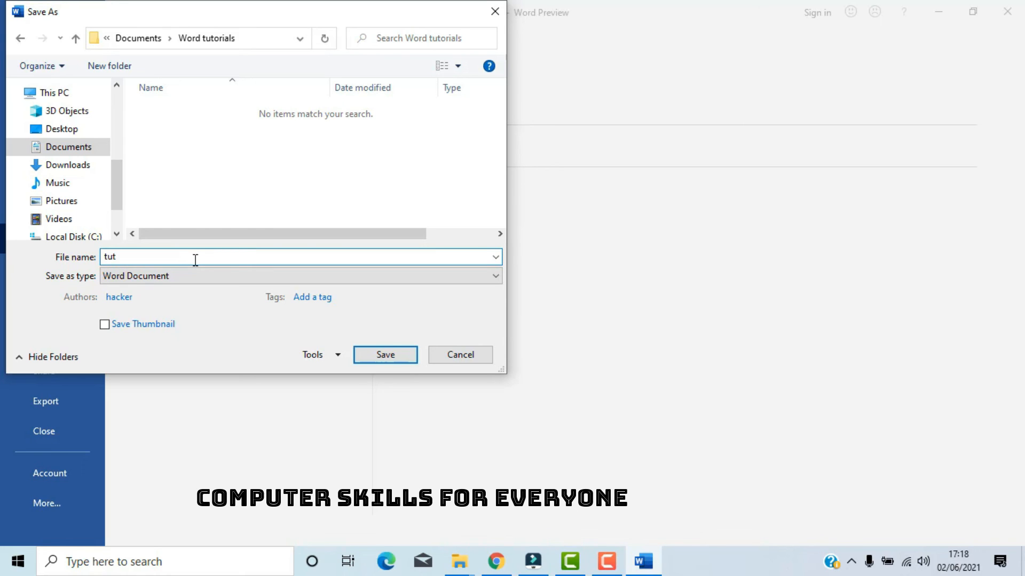
text( 1)
click(380, 355)
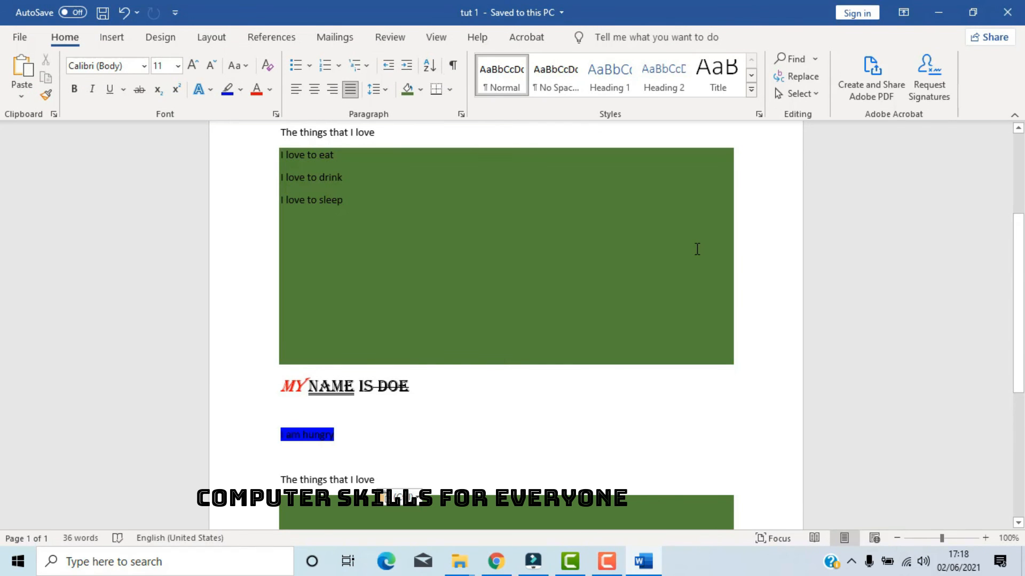
click(1004, 16)
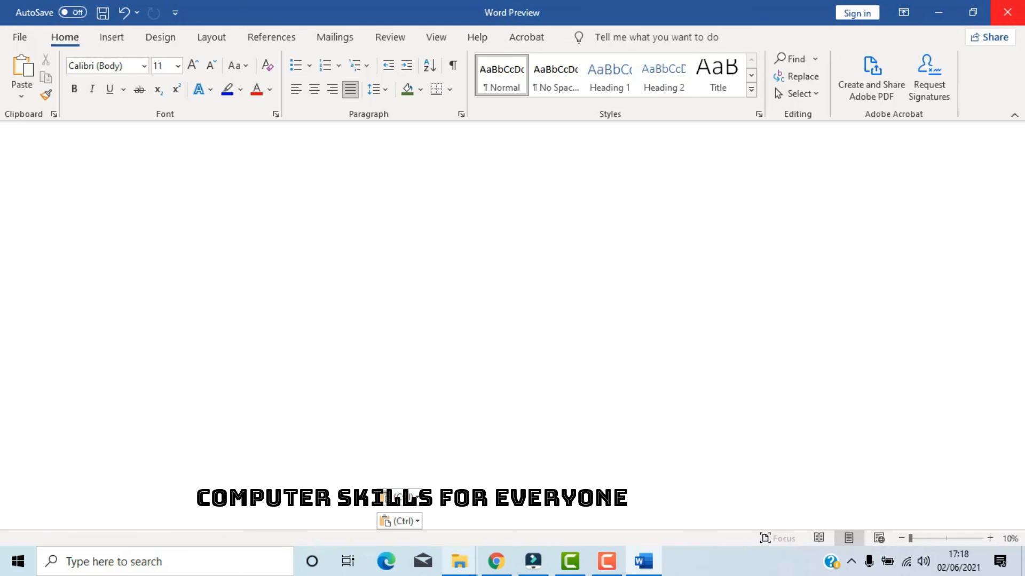
- Switch to File Explorer and open the Word tutorials folder inside Documents to check the saved file
mouse_move(459, 561)
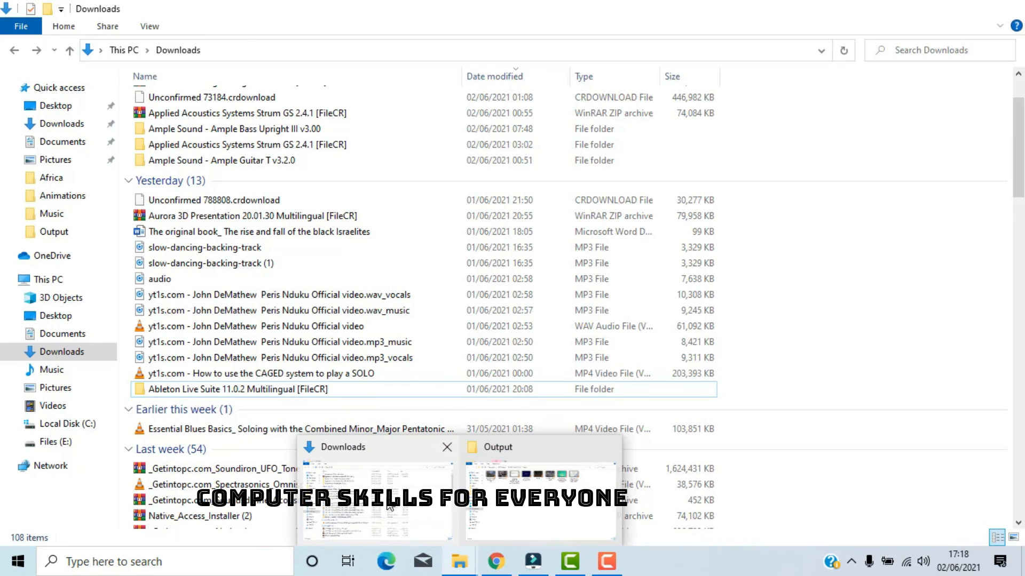
click(389, 507)
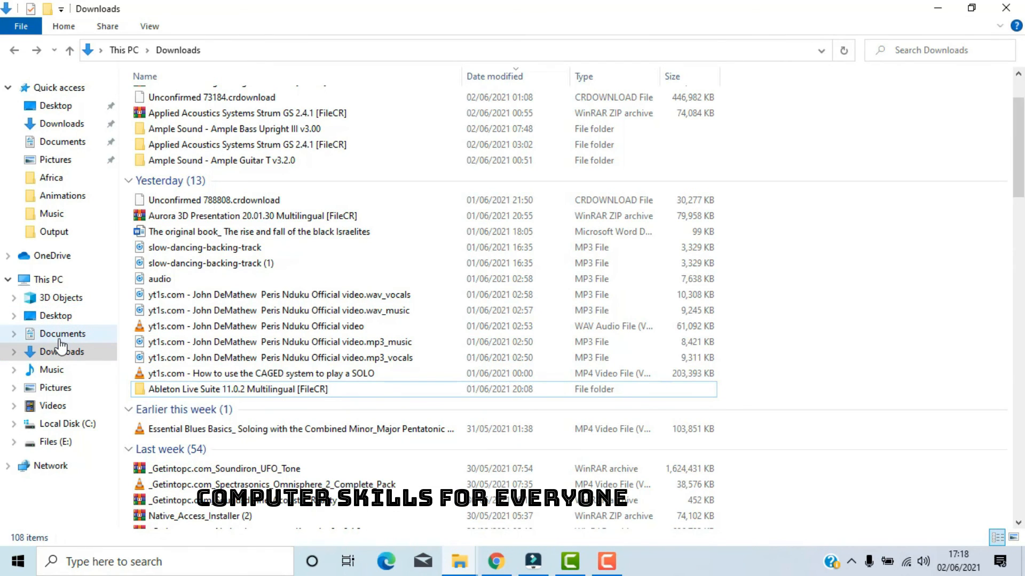
click(61, 340)
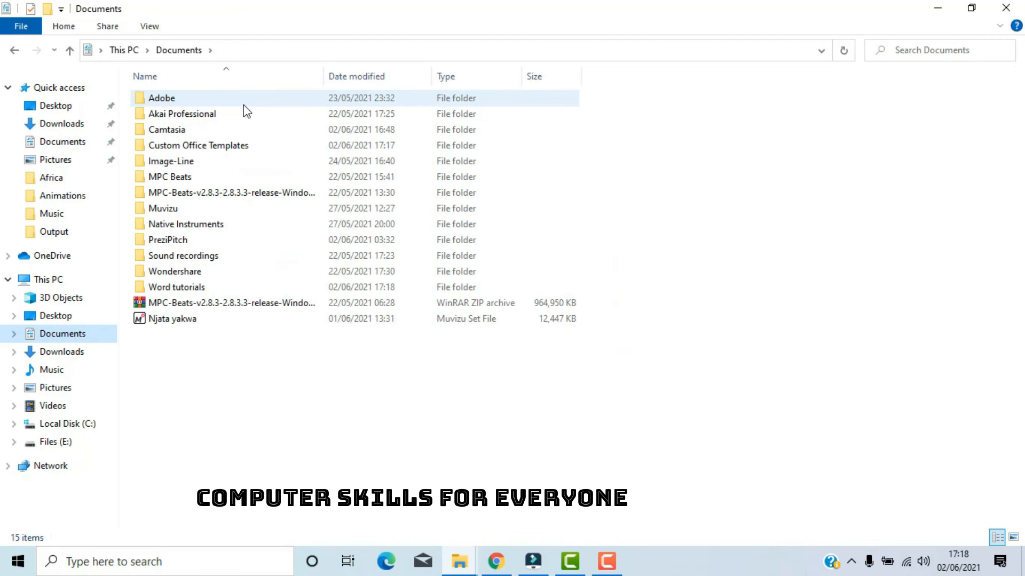
click(203, 289)
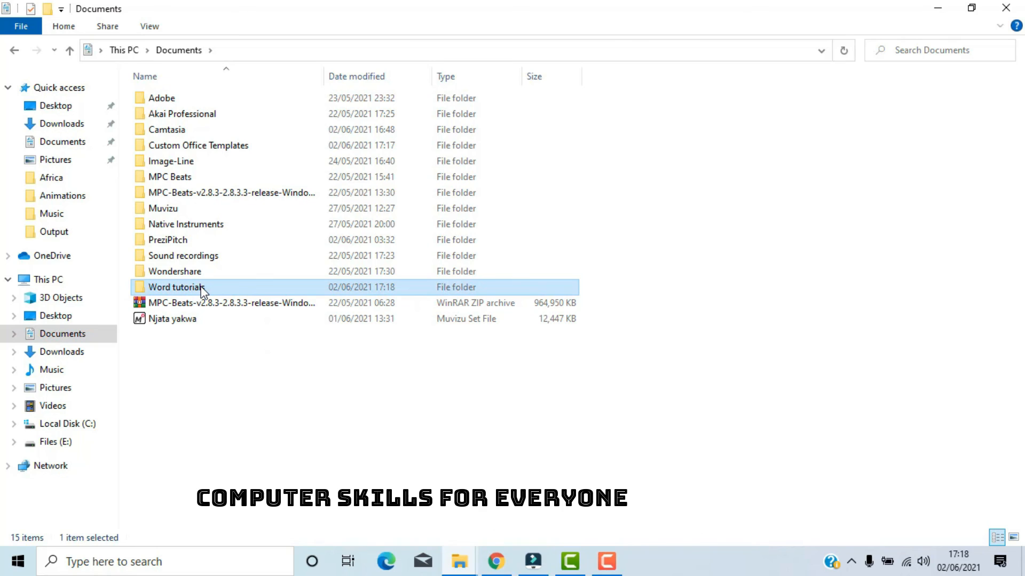
double_click(203, 289)
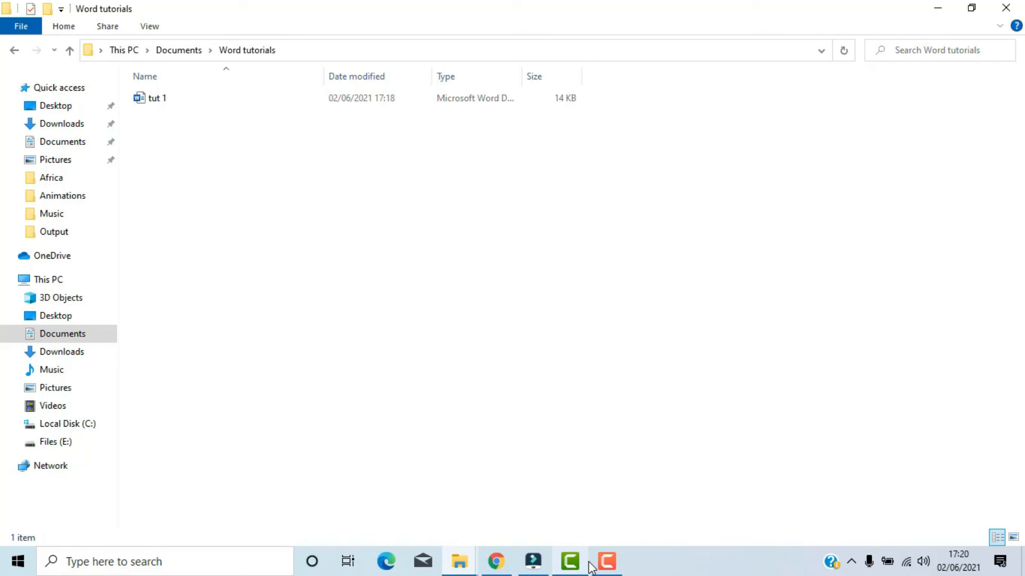
mouse_move(593, 568)
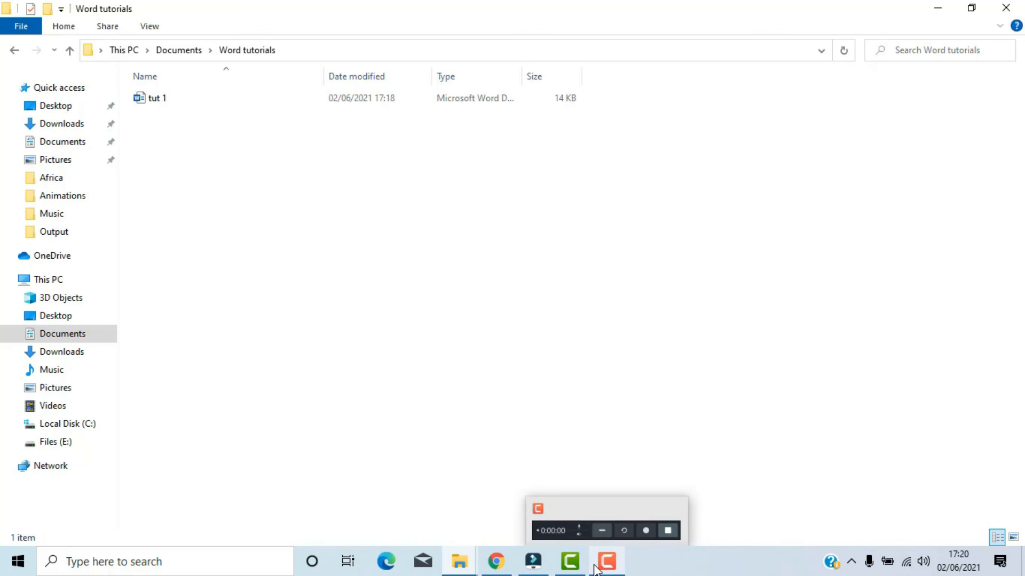